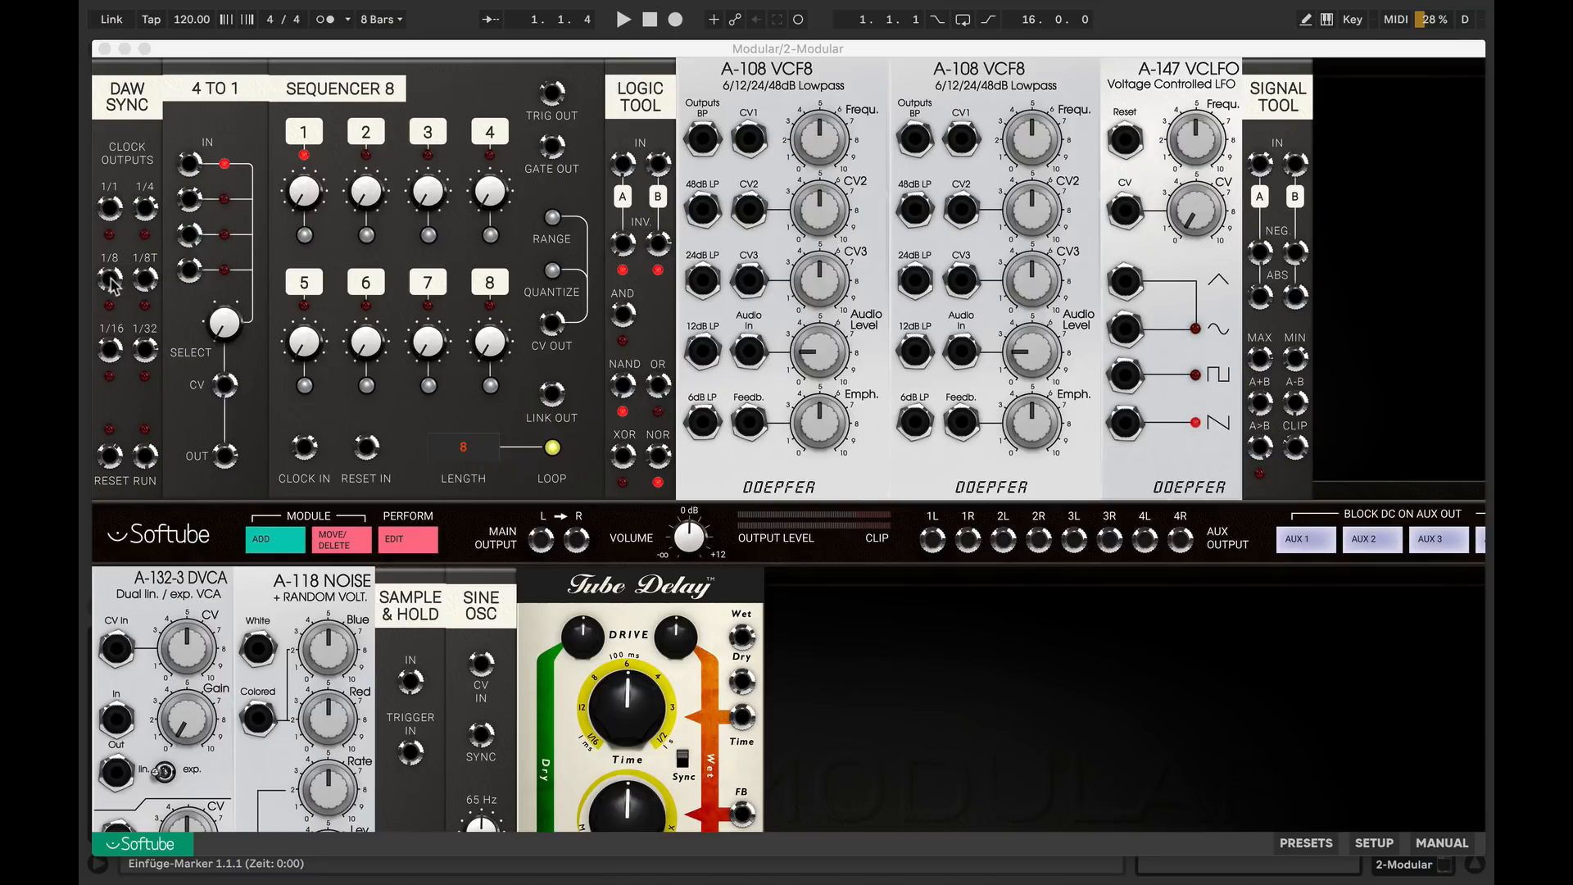
# Patch the 1/8 clock into the first VCF8's audio input and its 48dB LP output to main output L, and start playback
pyautogui.moveTo(112, 285); pyautogui.dragTo(751, 359)
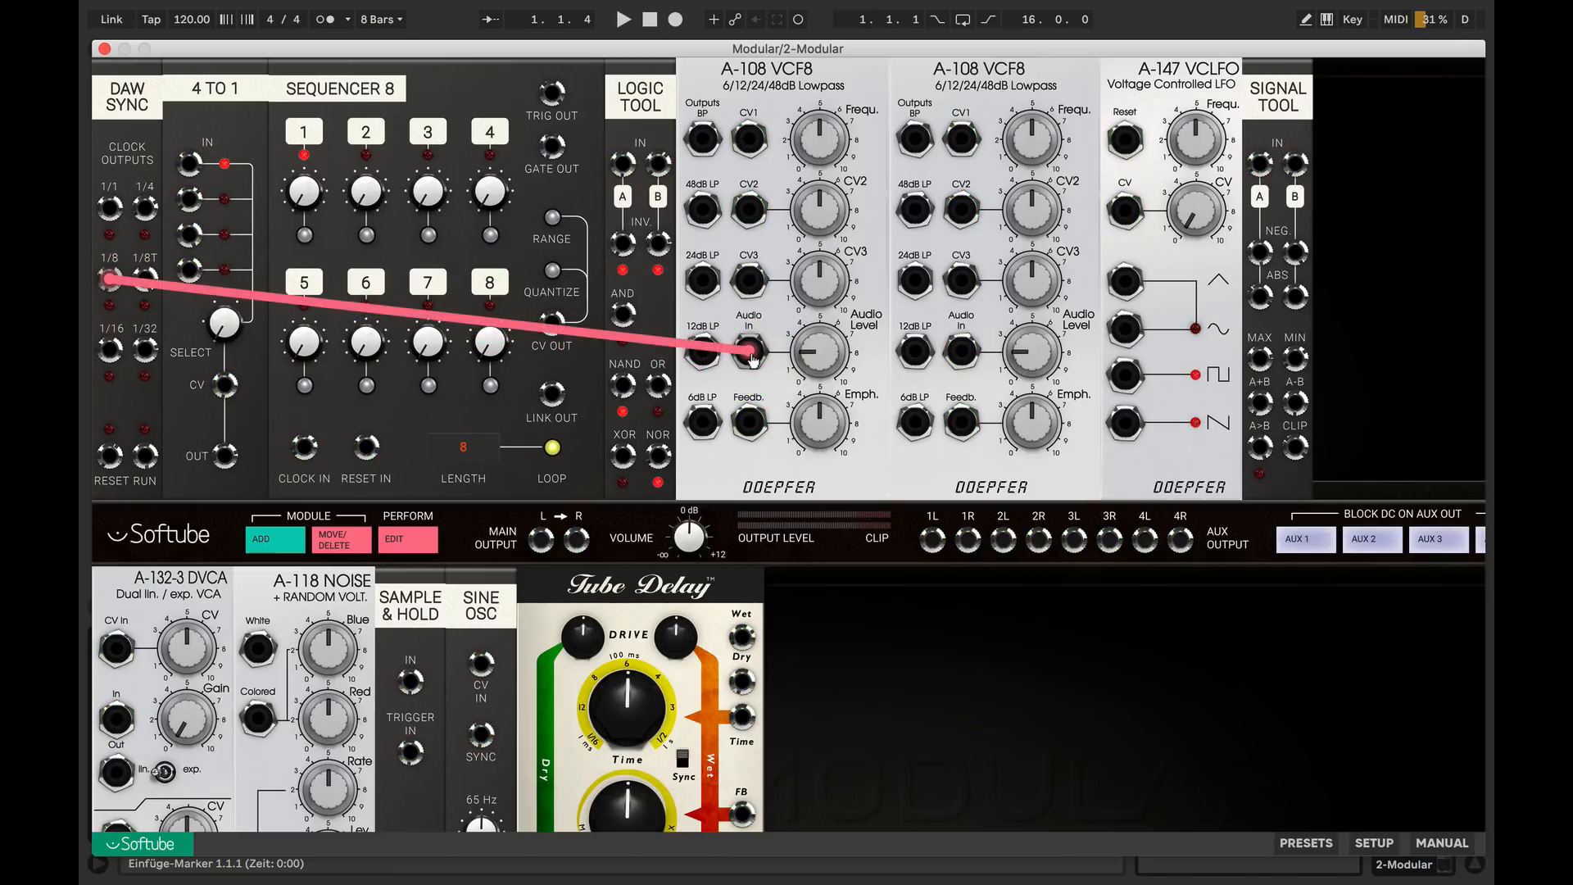
pyautogui.moveTo(702, 209); pyautogui.dragTo(544, 538)
pyautogui.press('space')
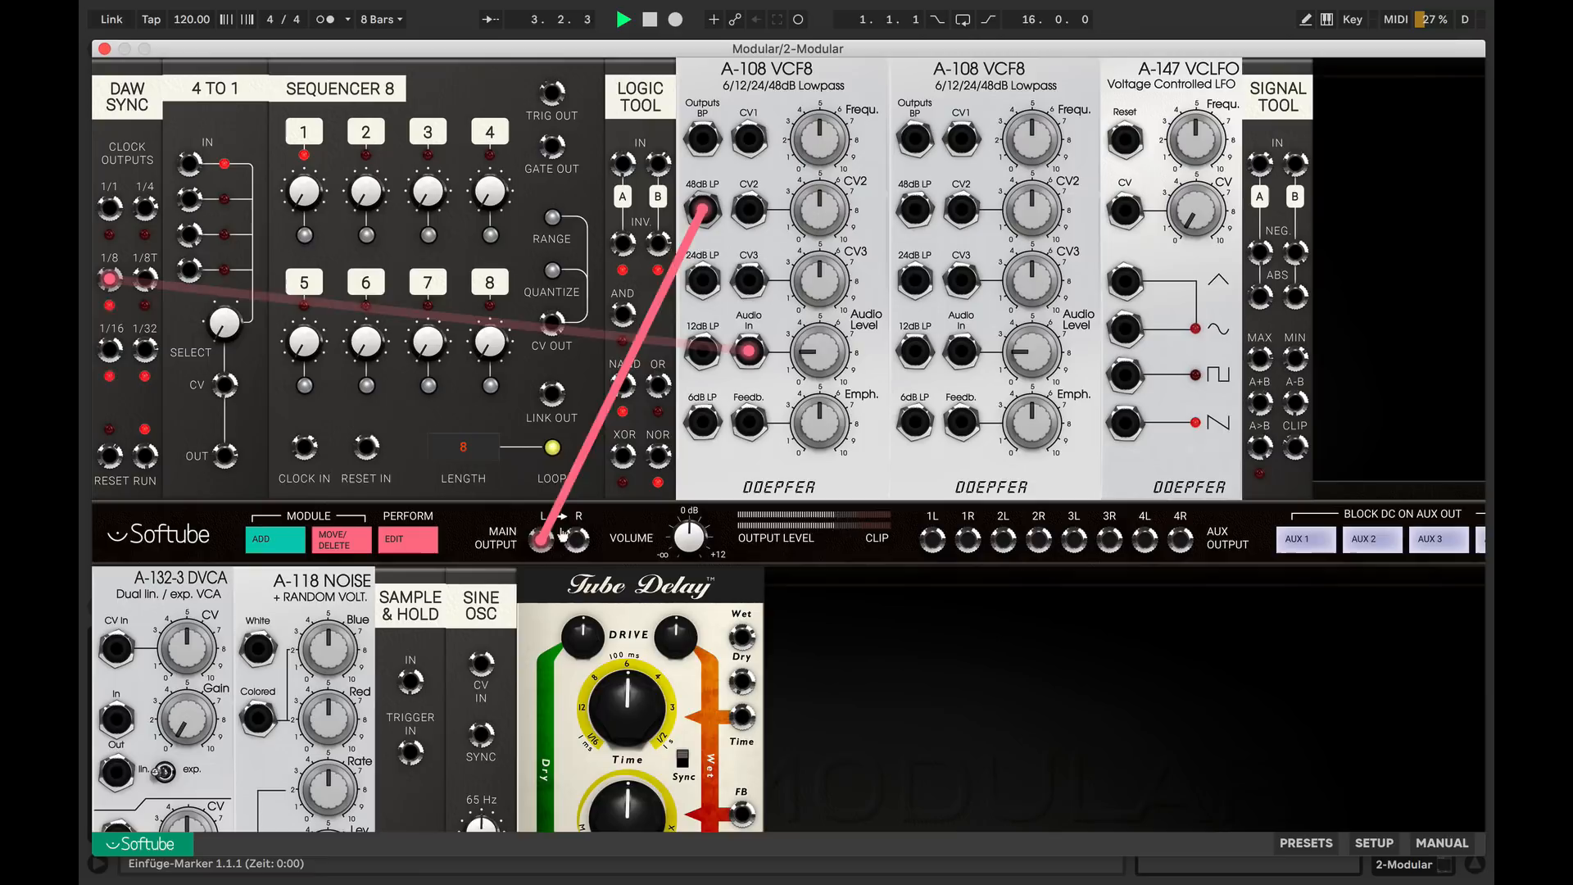
# Set the first VCF8's emphasis to 7.2
pyautogui.moveTo(824, 446); pyautogui.dragTo(822, 399)
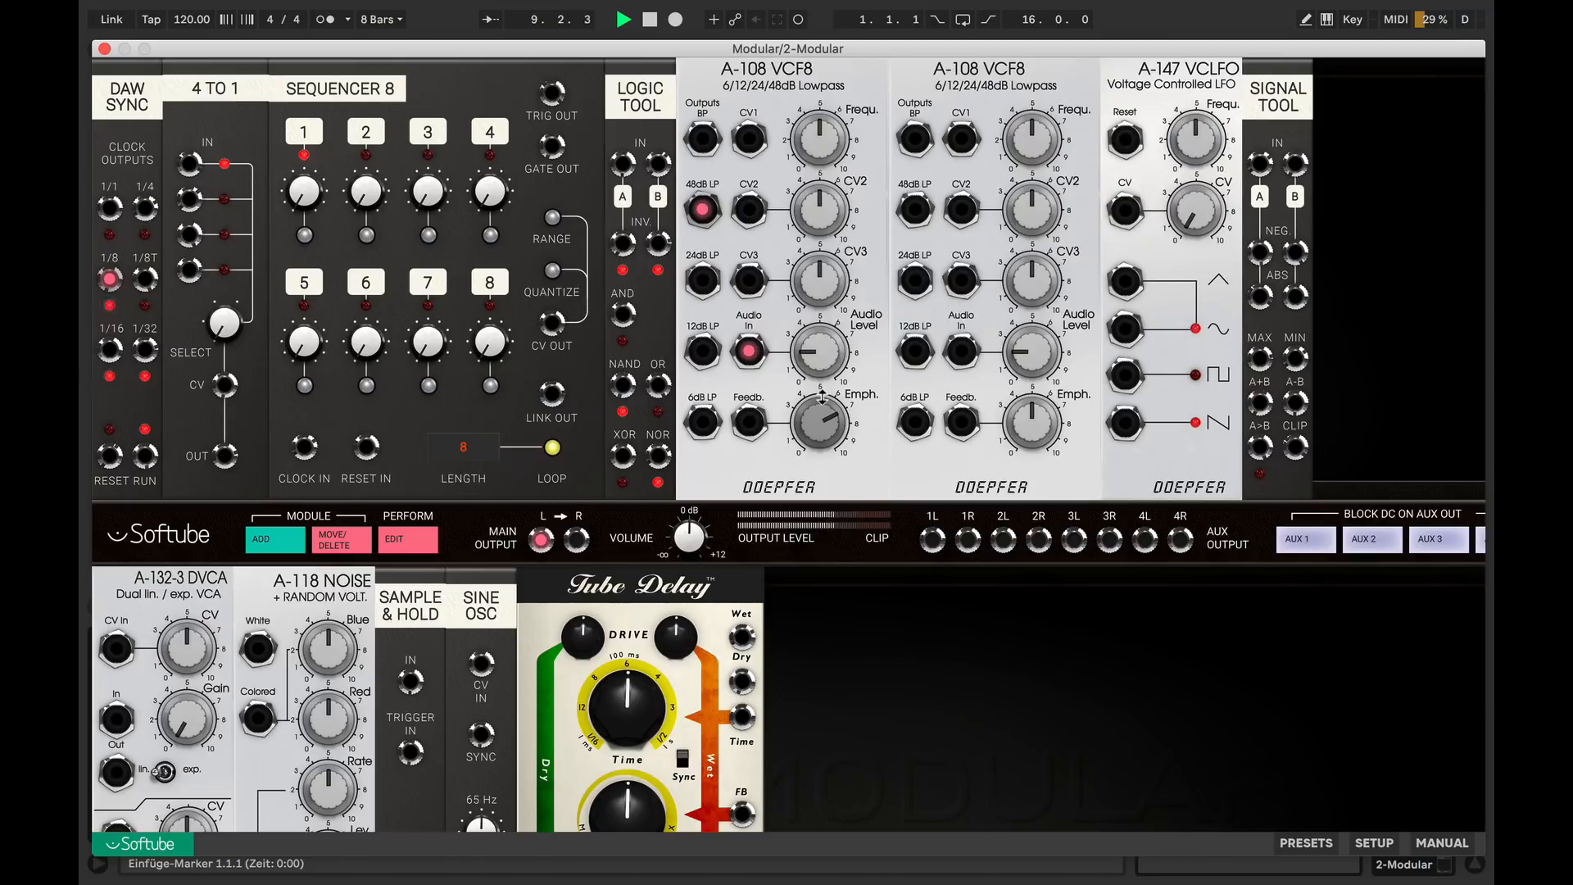
pyautogui.moveTo(823, 414)
pyautogui.moveTo(823, 402); pyautogui.dragTo(826, 425)
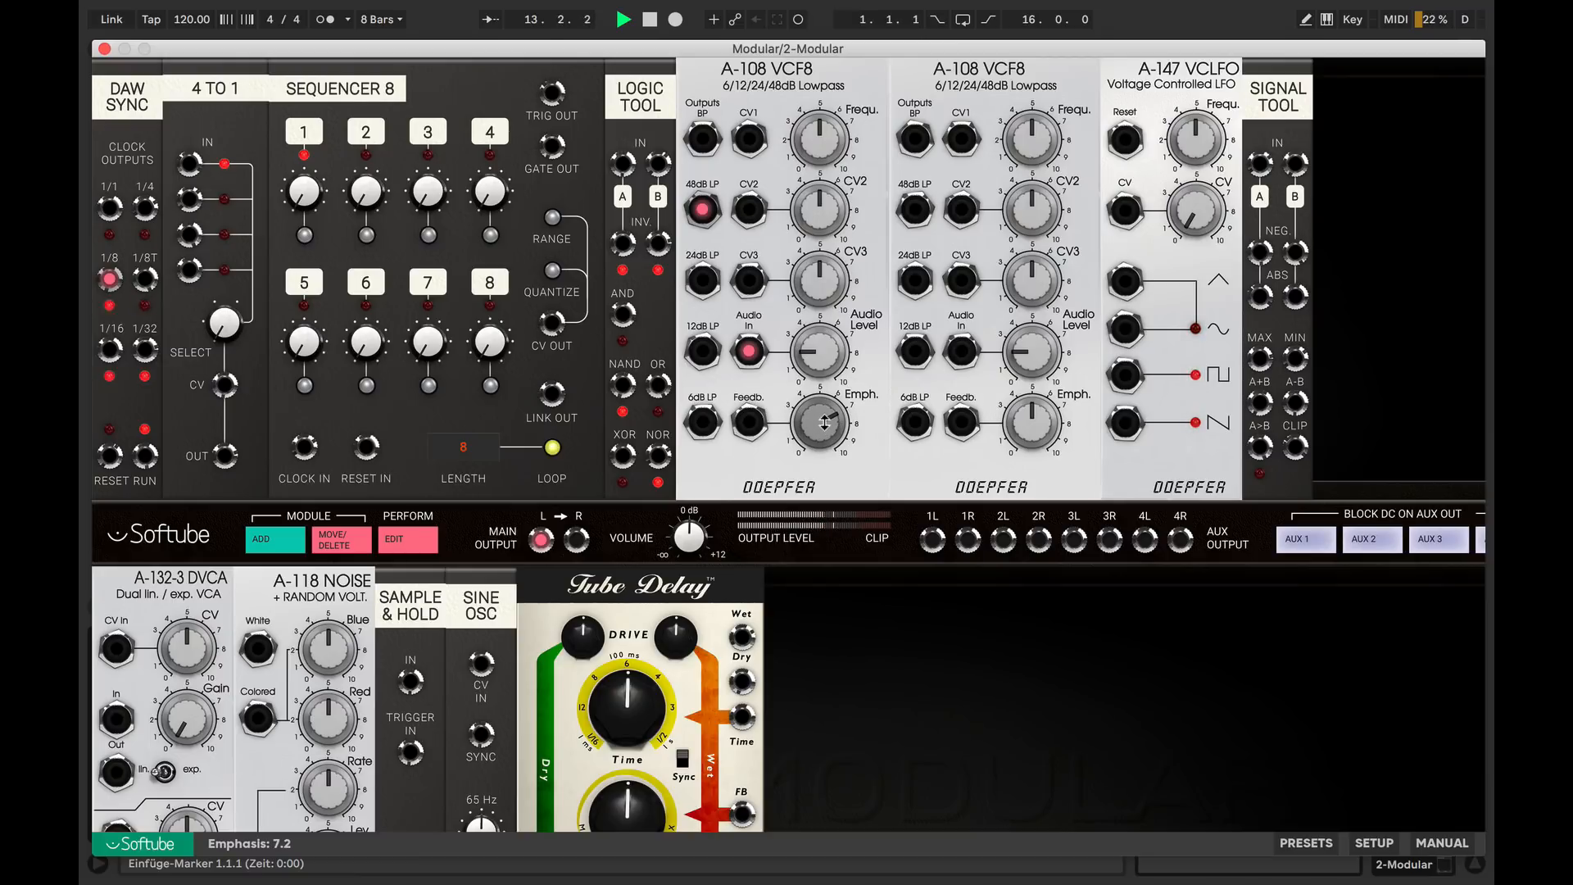
# Clock the Sequencer 8 from the 1/8 output and turn on the gates of steps 1, 3, 4, 6 and 8
pyautogui.moveTo(111, 283)
pyautogui.moveTo(111, 282); pyautogui.dragTo(306, 448)
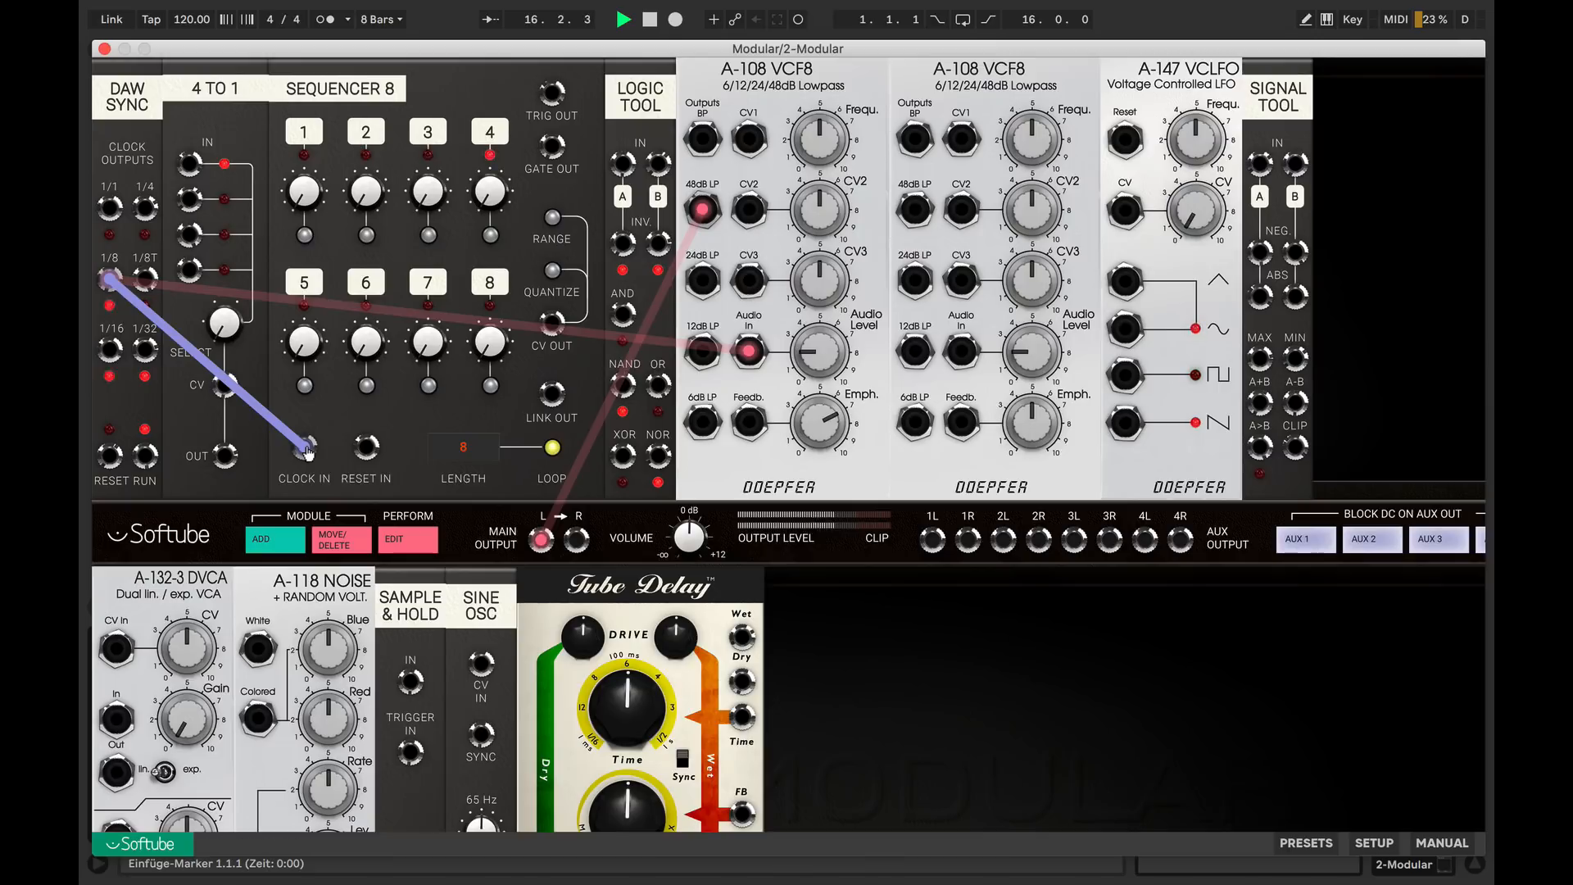
pyautogui.click(304, 236)
pyautogui.click(427, 235)
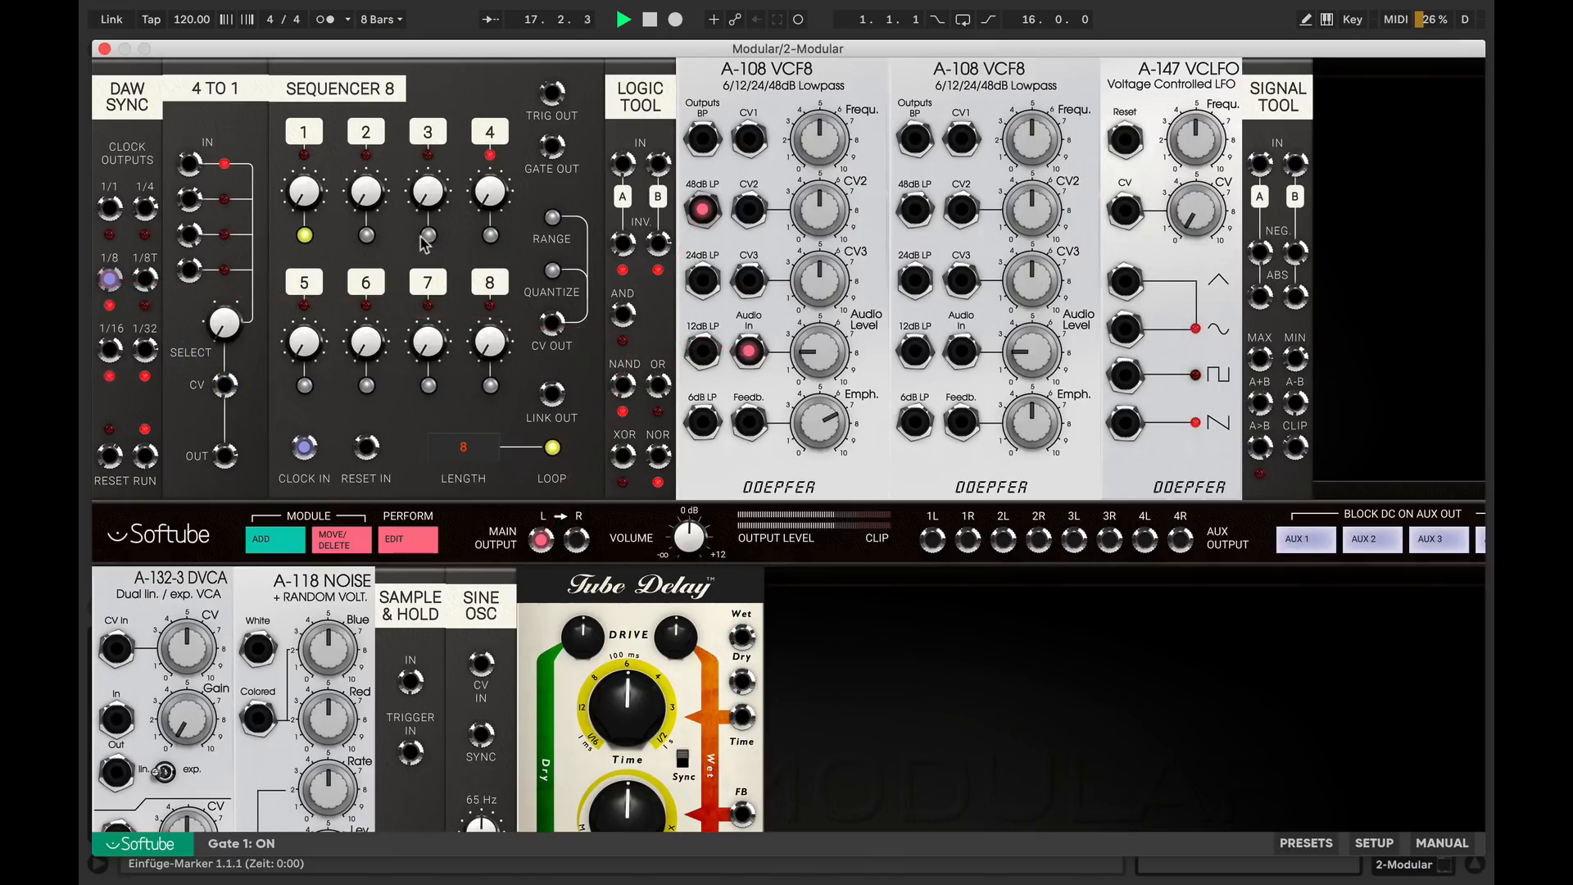
pyautogui.click(490, 236)
pyautogui.click(366, 385)
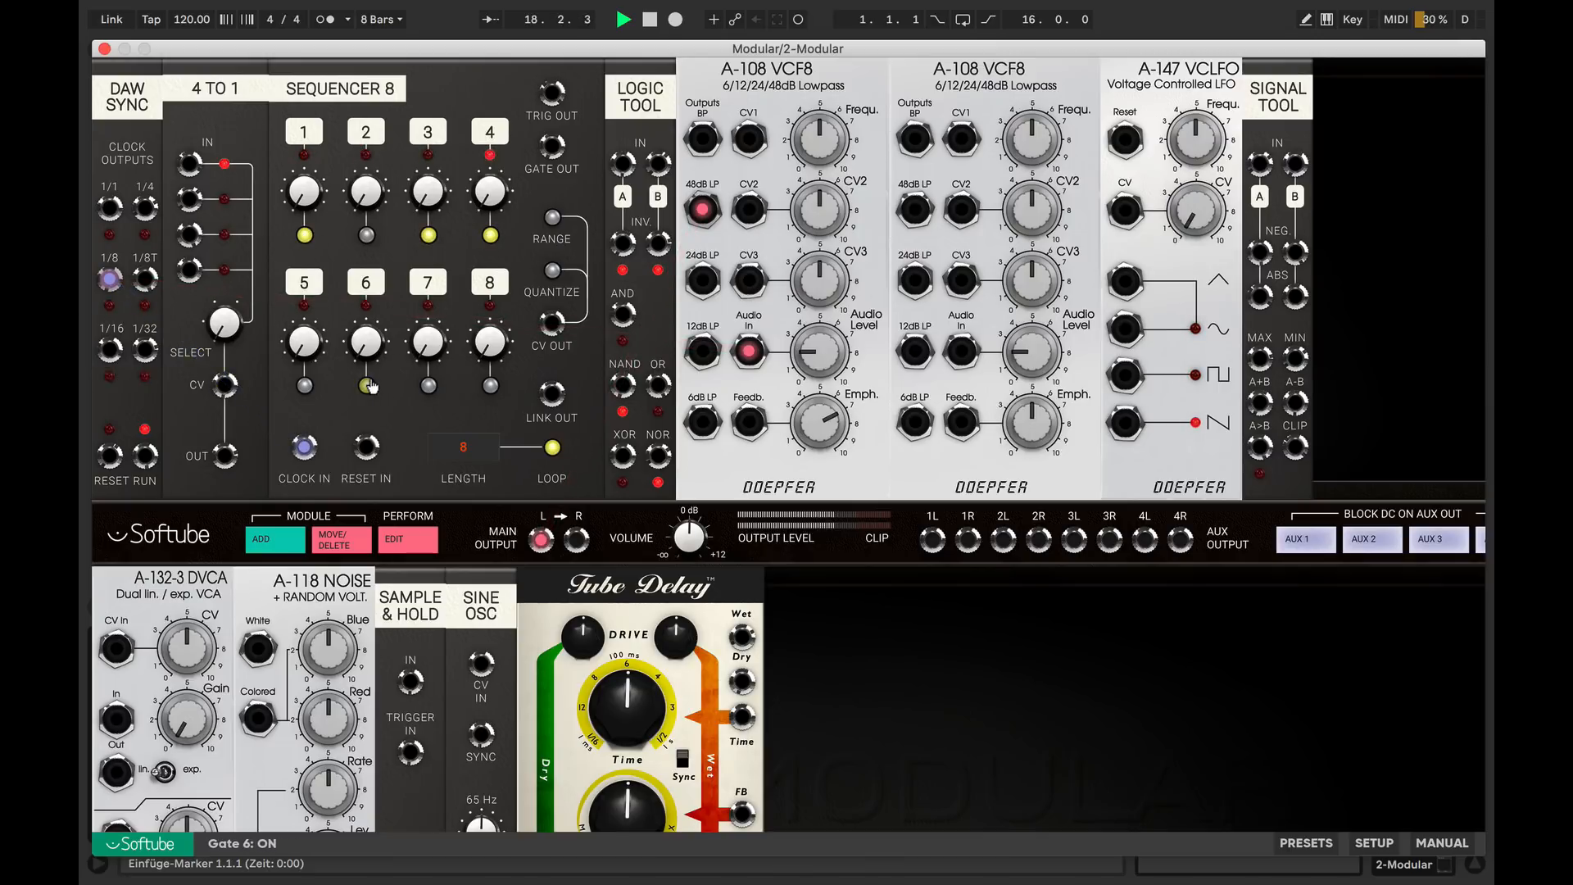
pyautogui.click(490, 386)
# Patch the sequencer's trigger output into the first VCF8's audio input in place of the clock, and raise the main volume
pyautogui.moveTo(554, 99); pyautogui.dragTo(752, 357)
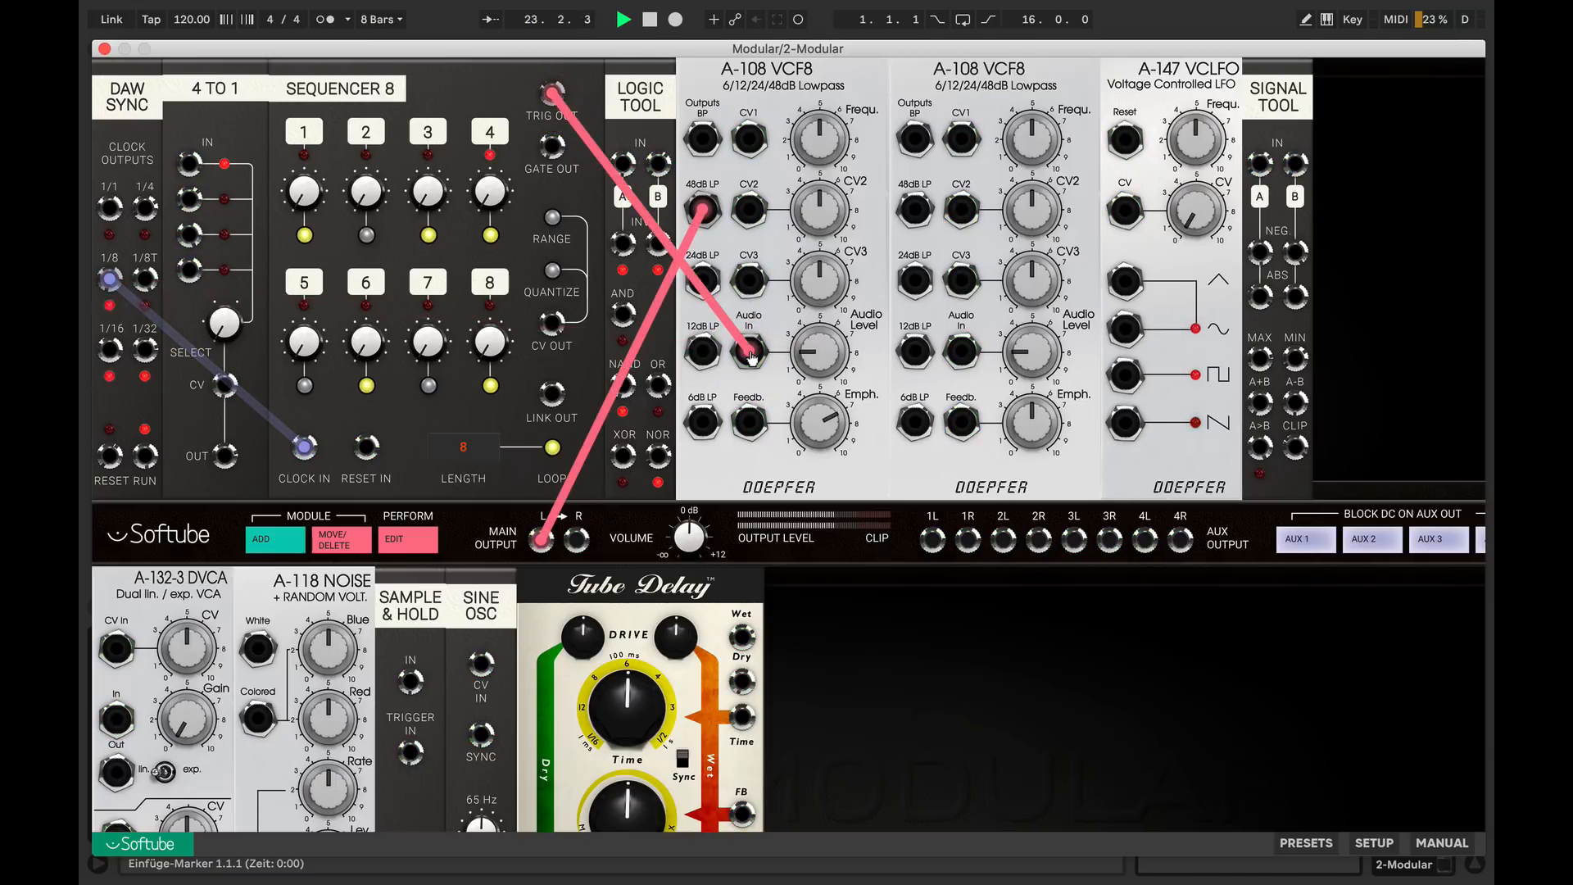
pyautogui.moveTo(697, 541); pyautogui.dragTo(693, 488)
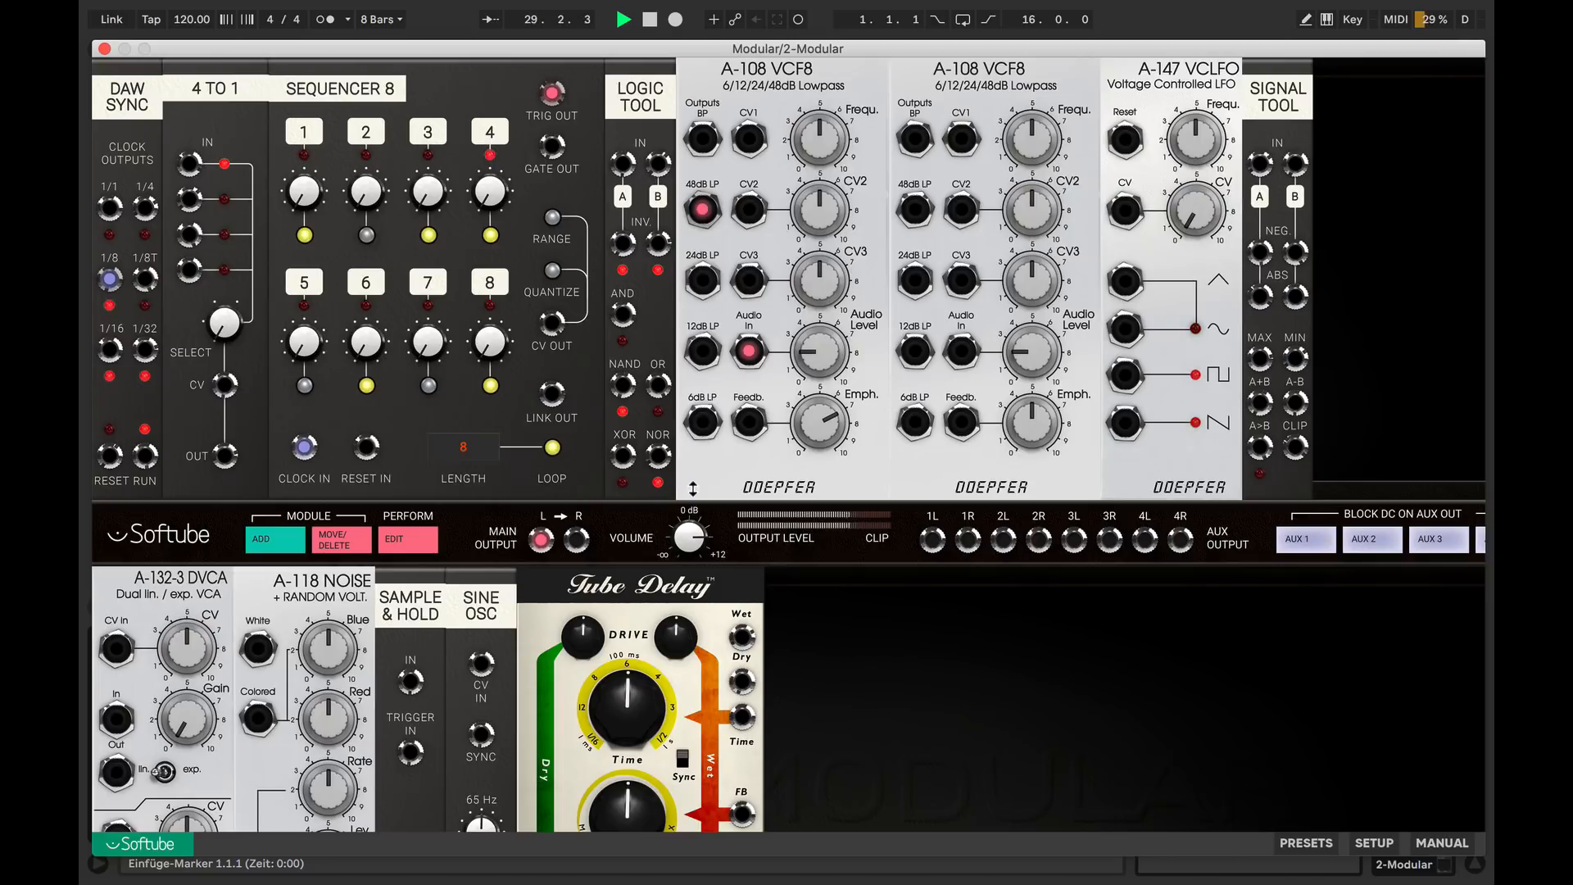
# Feed the sequencer trigger and 1/8 clock into Logic Tool inputs A and B, and patch XOR to the second VCF8's audio input
pyautogui.moveTo(552, 91); pyautogui.dragTo(623, 163)
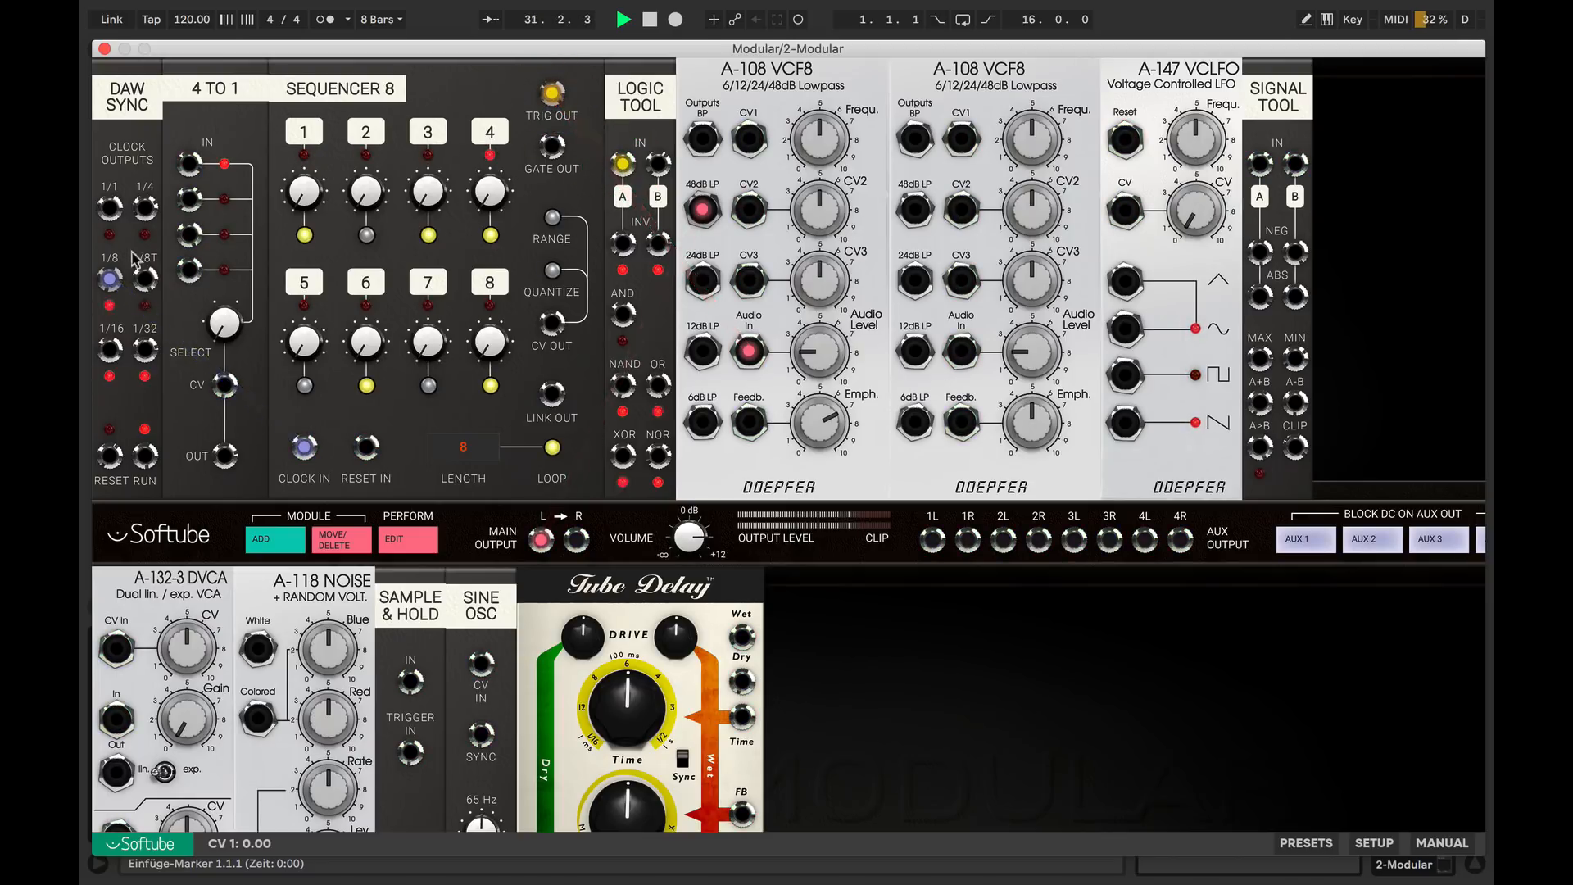
pyautogui.moveTo(111, 279); pyautogui.dragTo(661, 165)
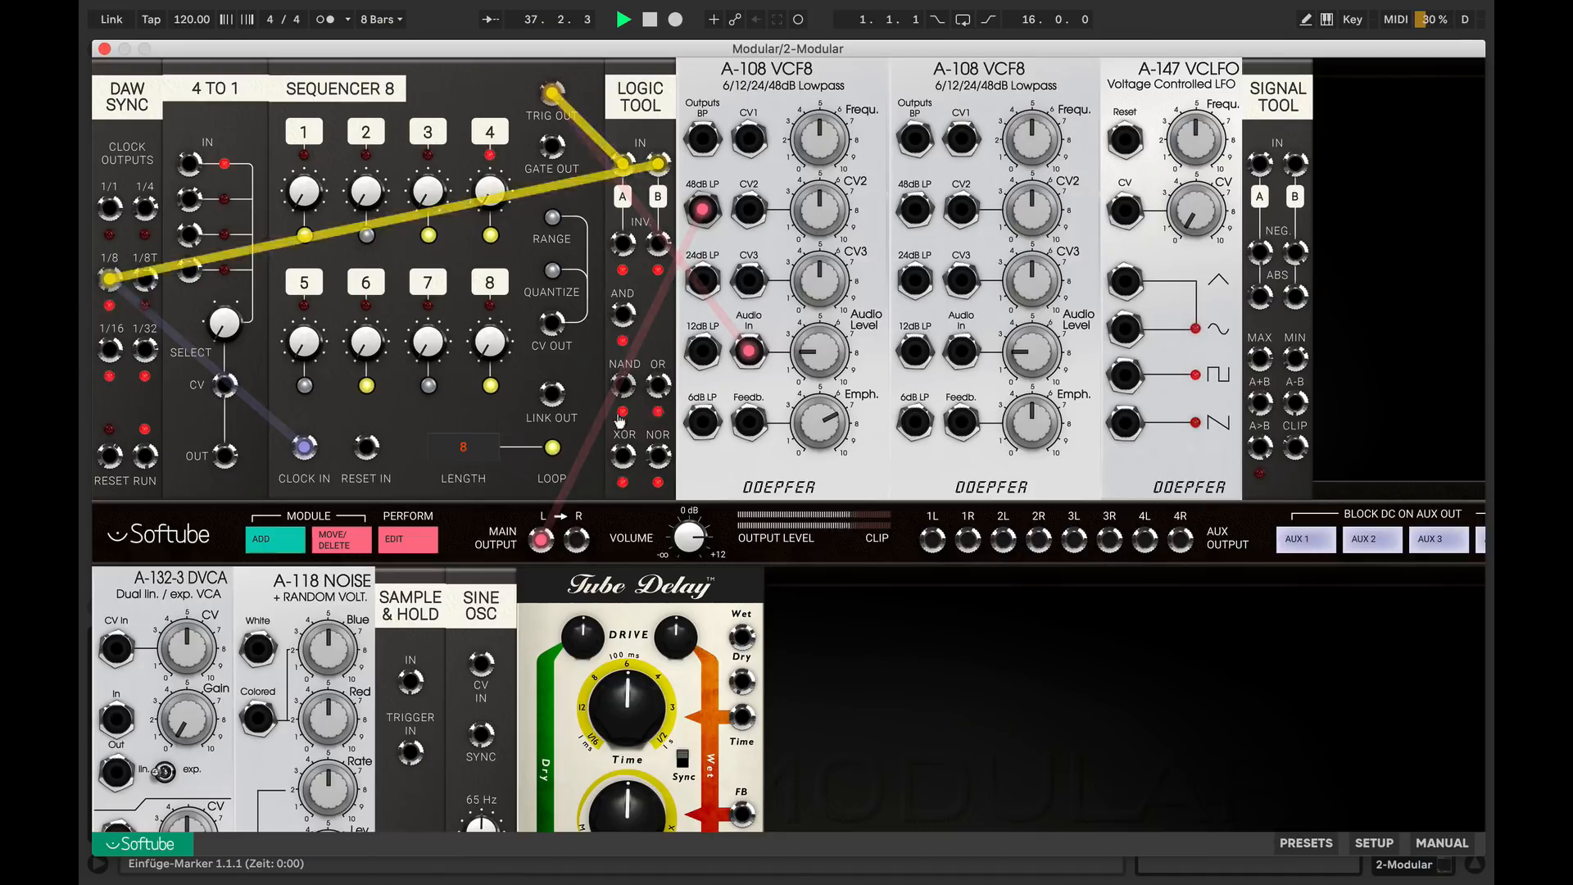
pyautogui.moveTo(620, 457); pyautogui.dragTo(964, 352)
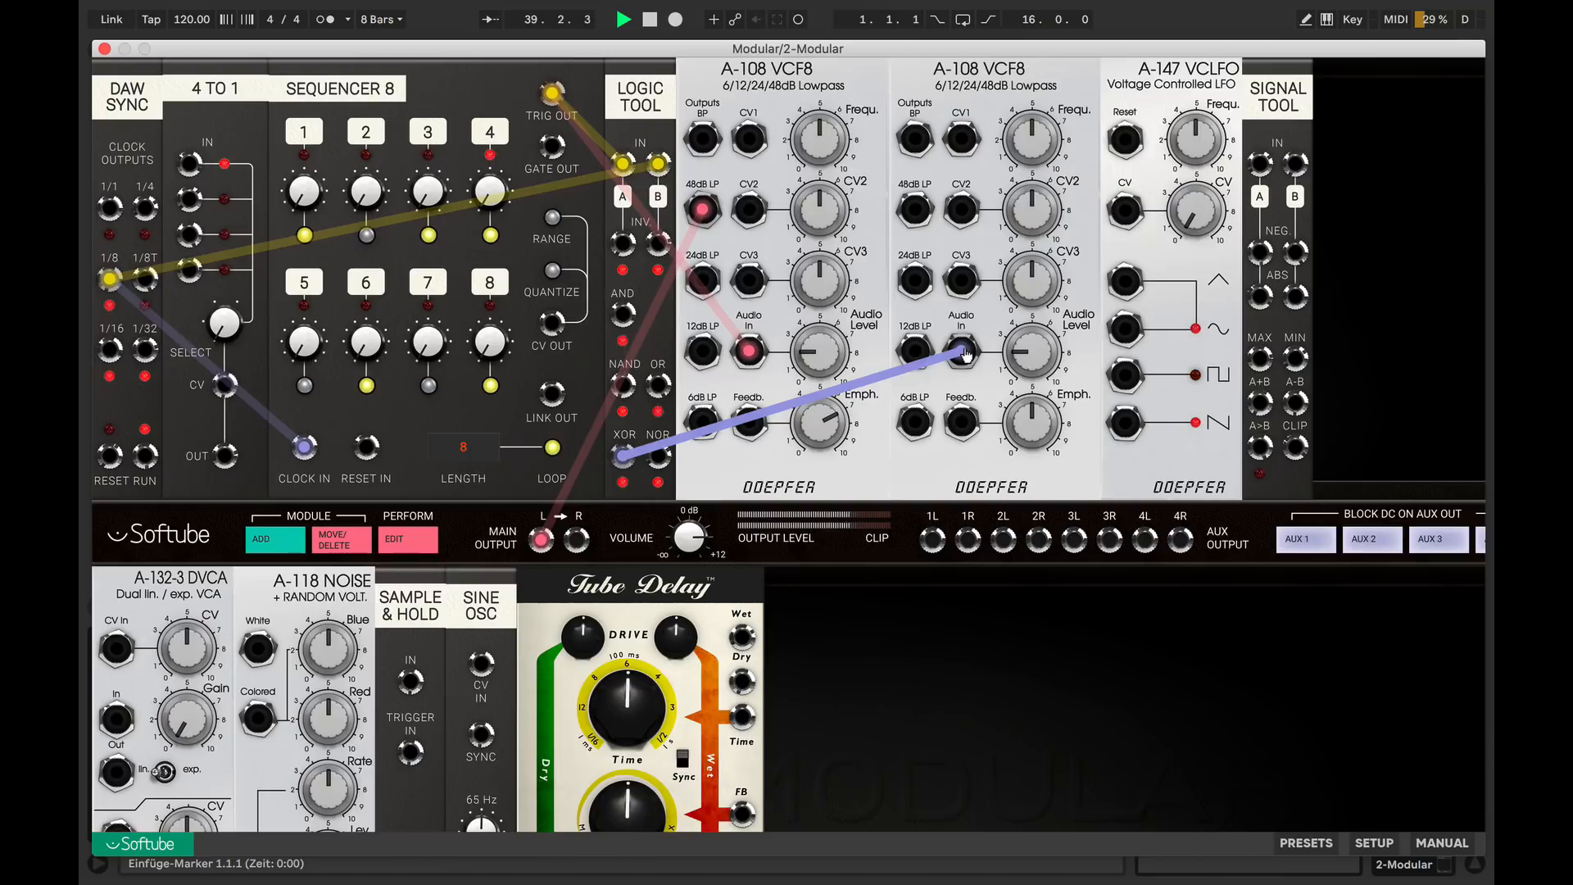
# Set the second VCF8's emphasis to 7.2 and patch its 48dB LP output to main output R
pyautogui.moveTo(1039, 438); pyautogui.dragTo(1035, 394)
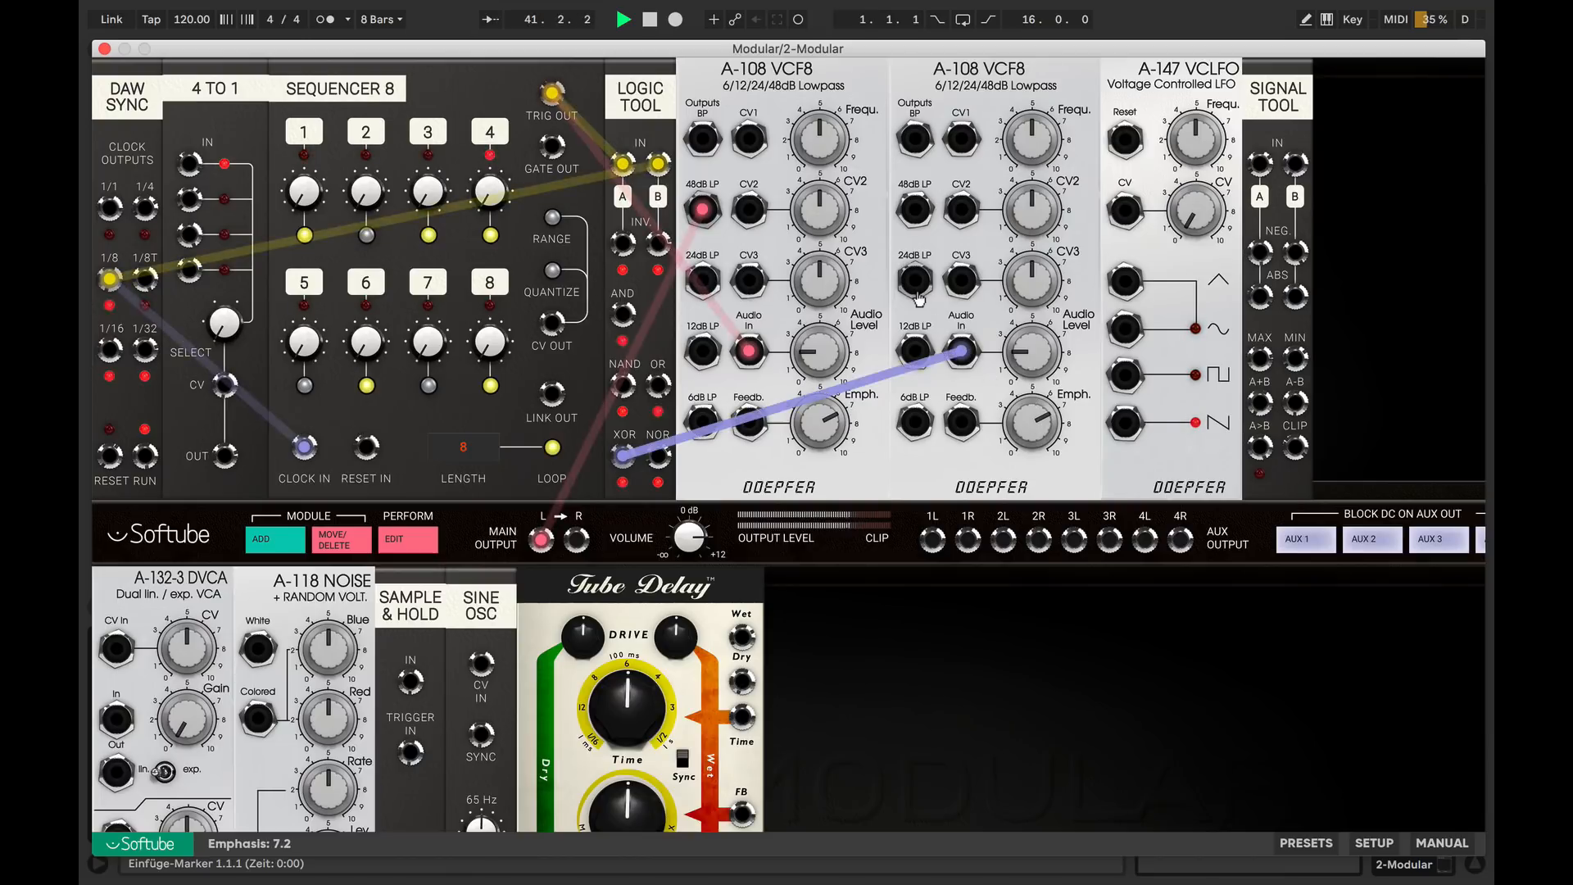
pyautogui.moveTo(913, 212); pyautogui.dragTo(580, 542)
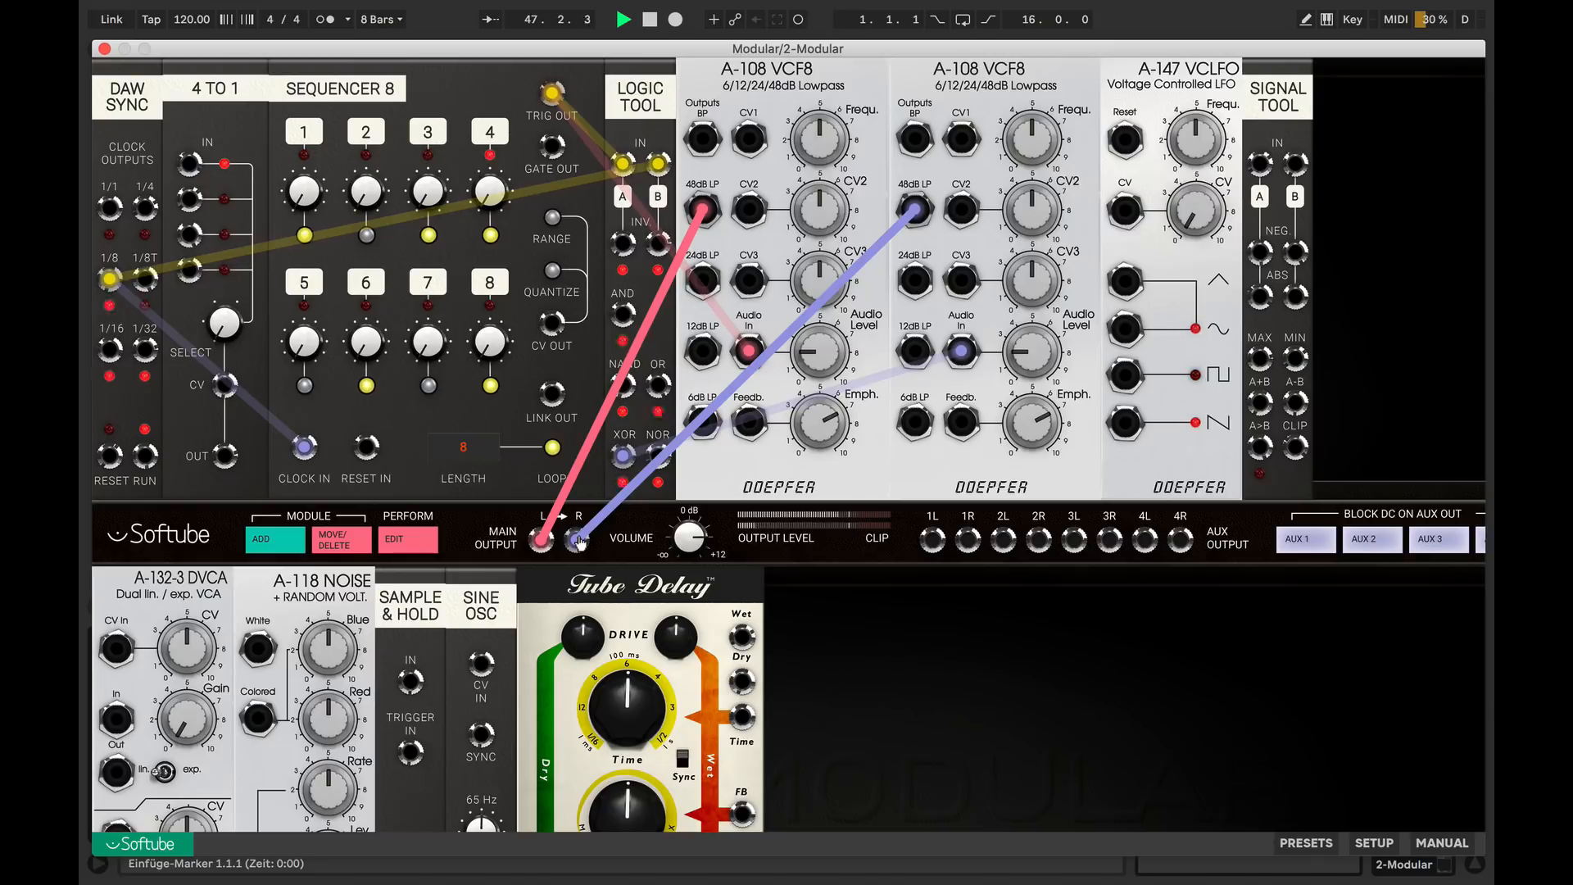
# Clock the sequencer from the 4 to 1 switch, with 1/8 and 1/16 clocks on inputs 1 and 4 and the LFO square controlling selection
pyautogui.moveTo(1125, 375); pyautogui.dragTo(227, 390)
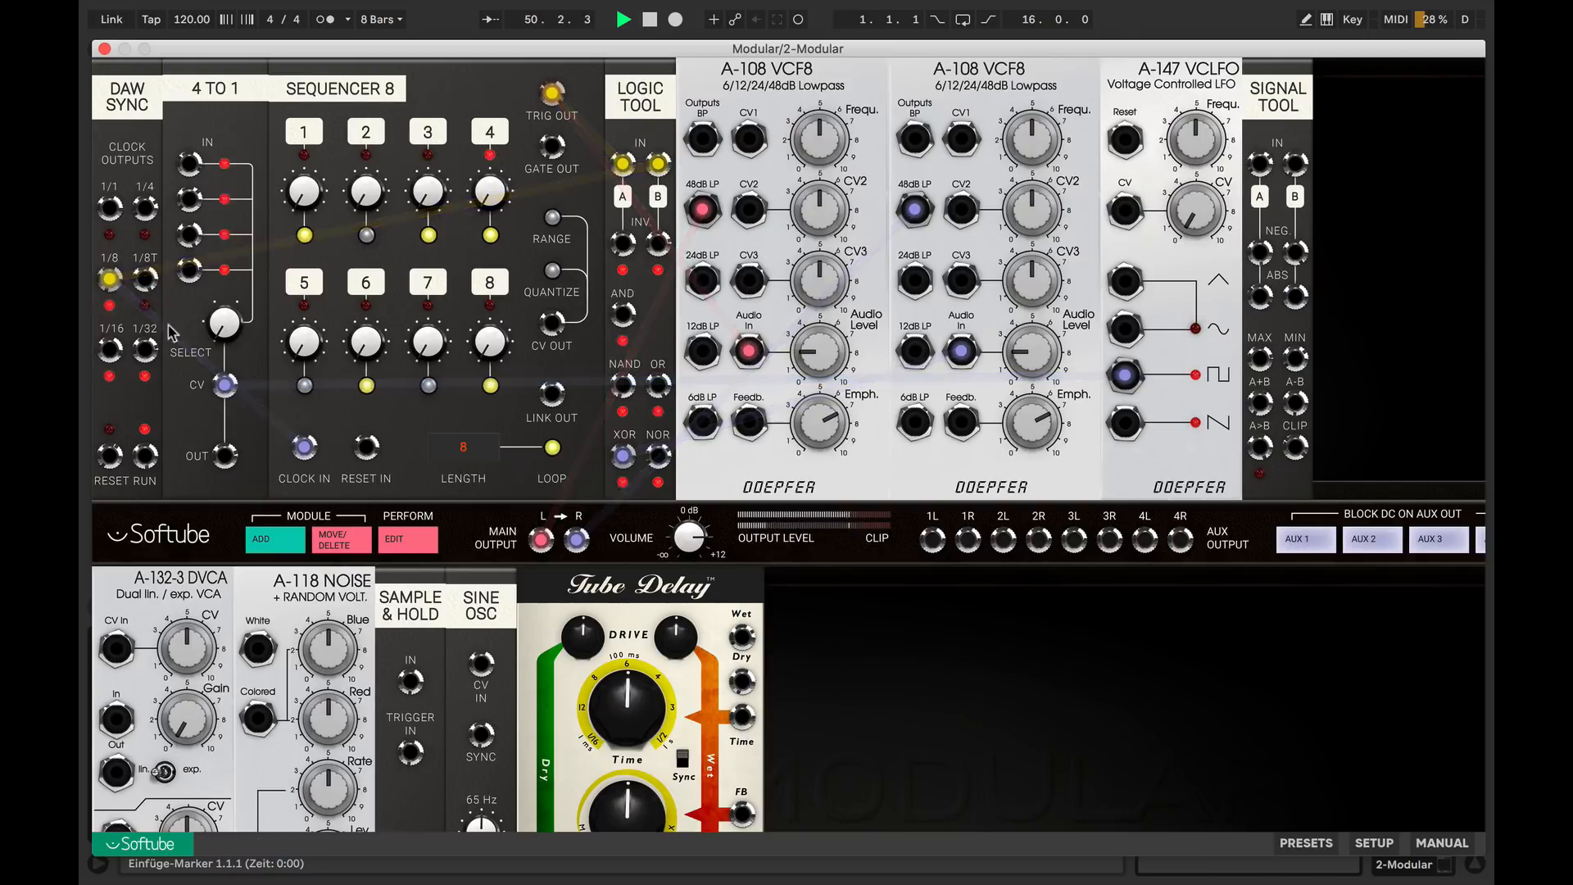
pyautogui.moveTo(108, 279); pyautogui.dragTo(191, 164)
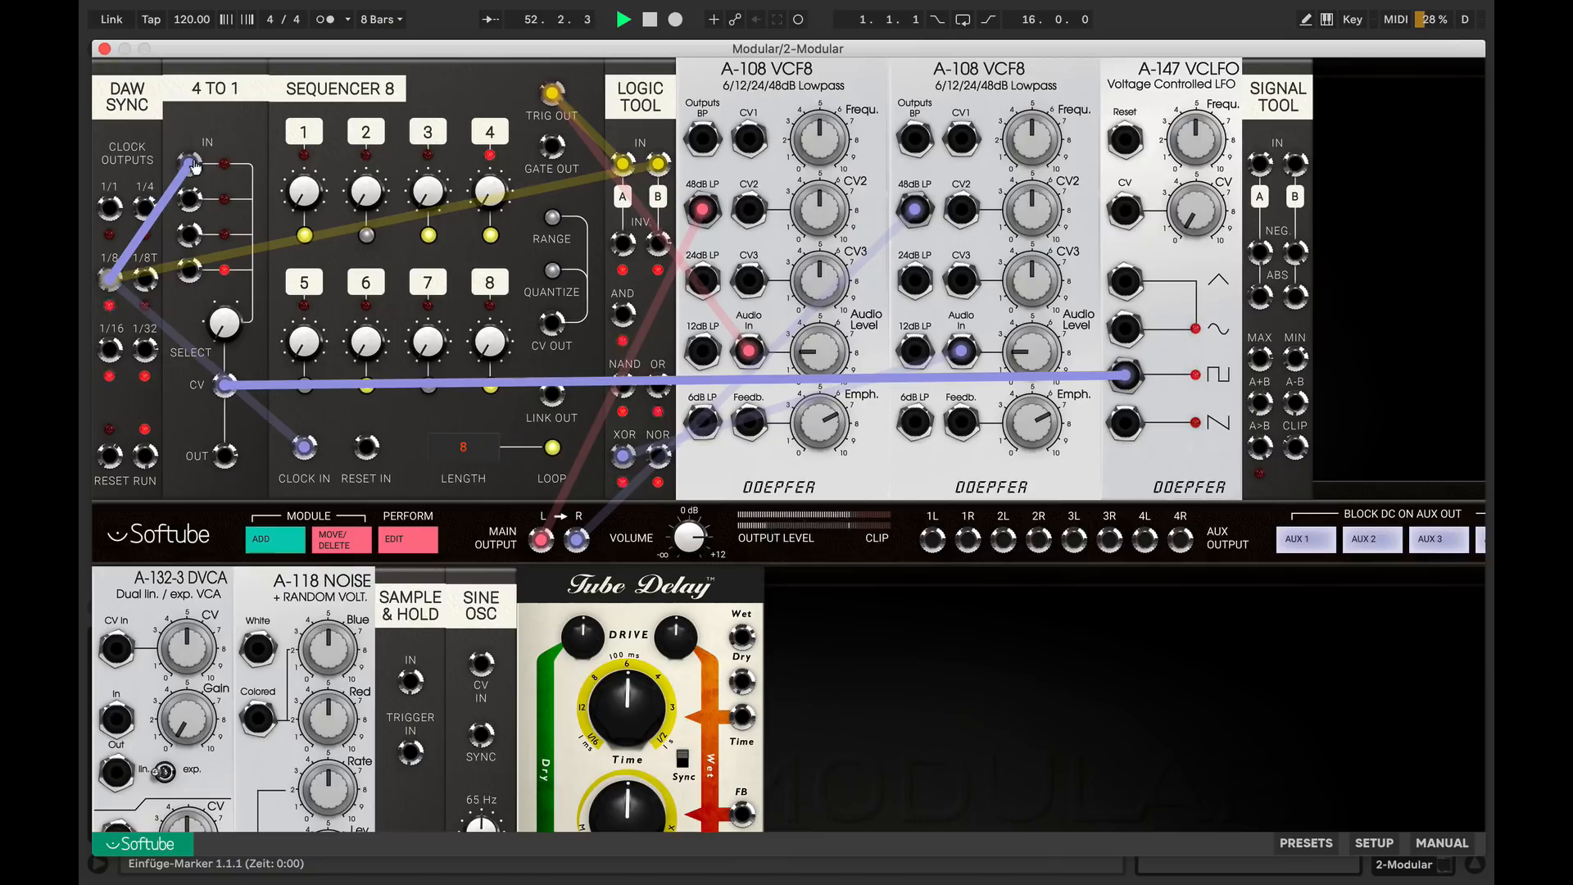
pyautogui.moveTo(109, 353); pyautogui.dragTo(190, 270)
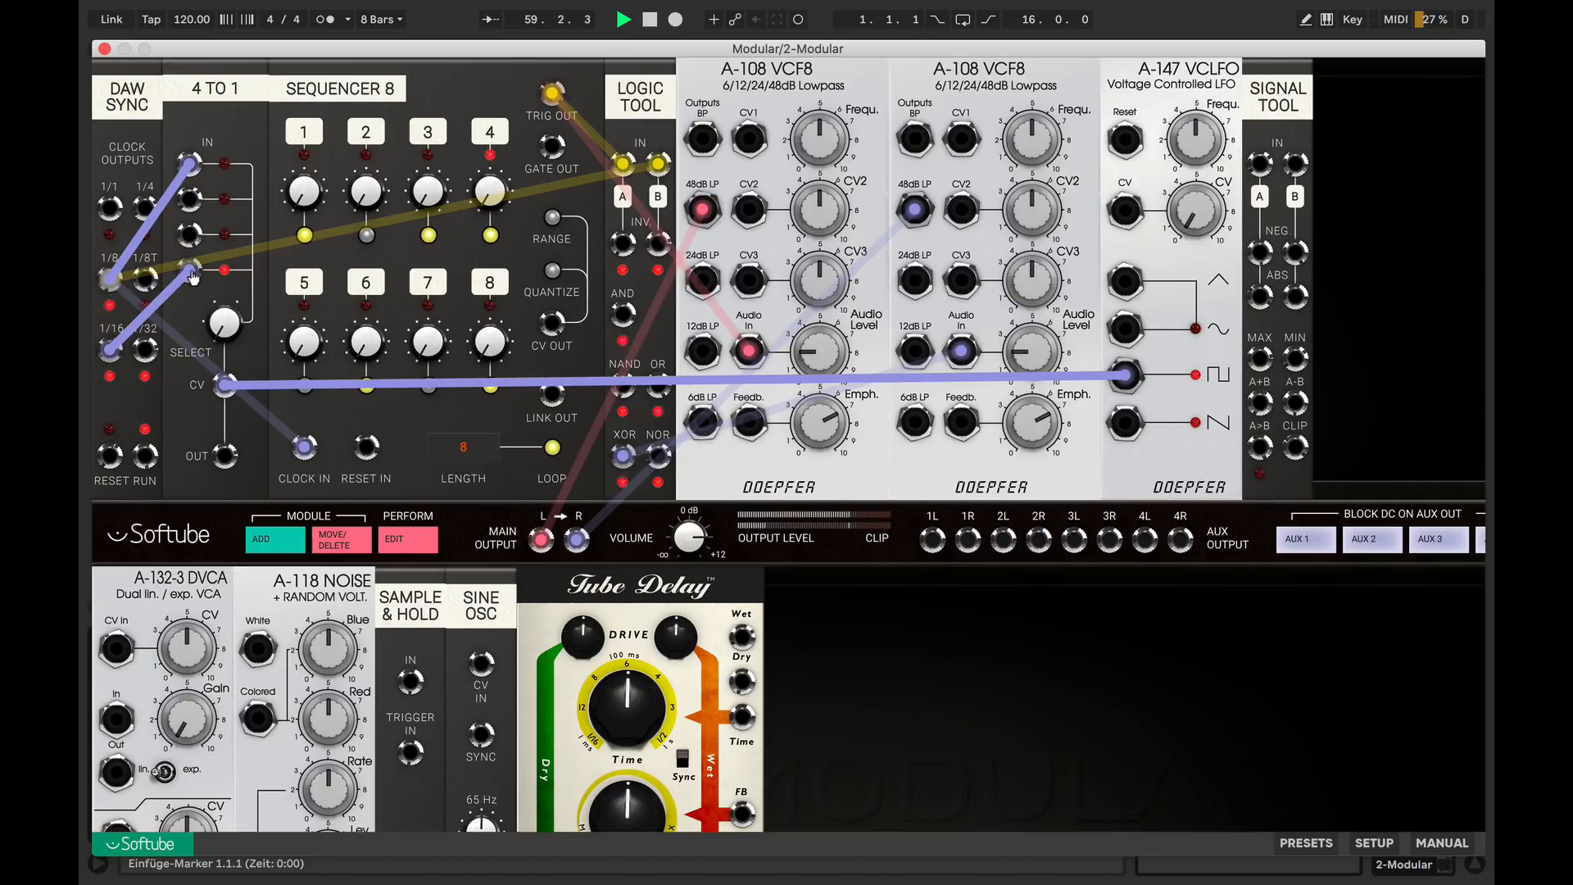
pyautogui.moveTo(227, 456); pyautogui.dragTo(308, 452)
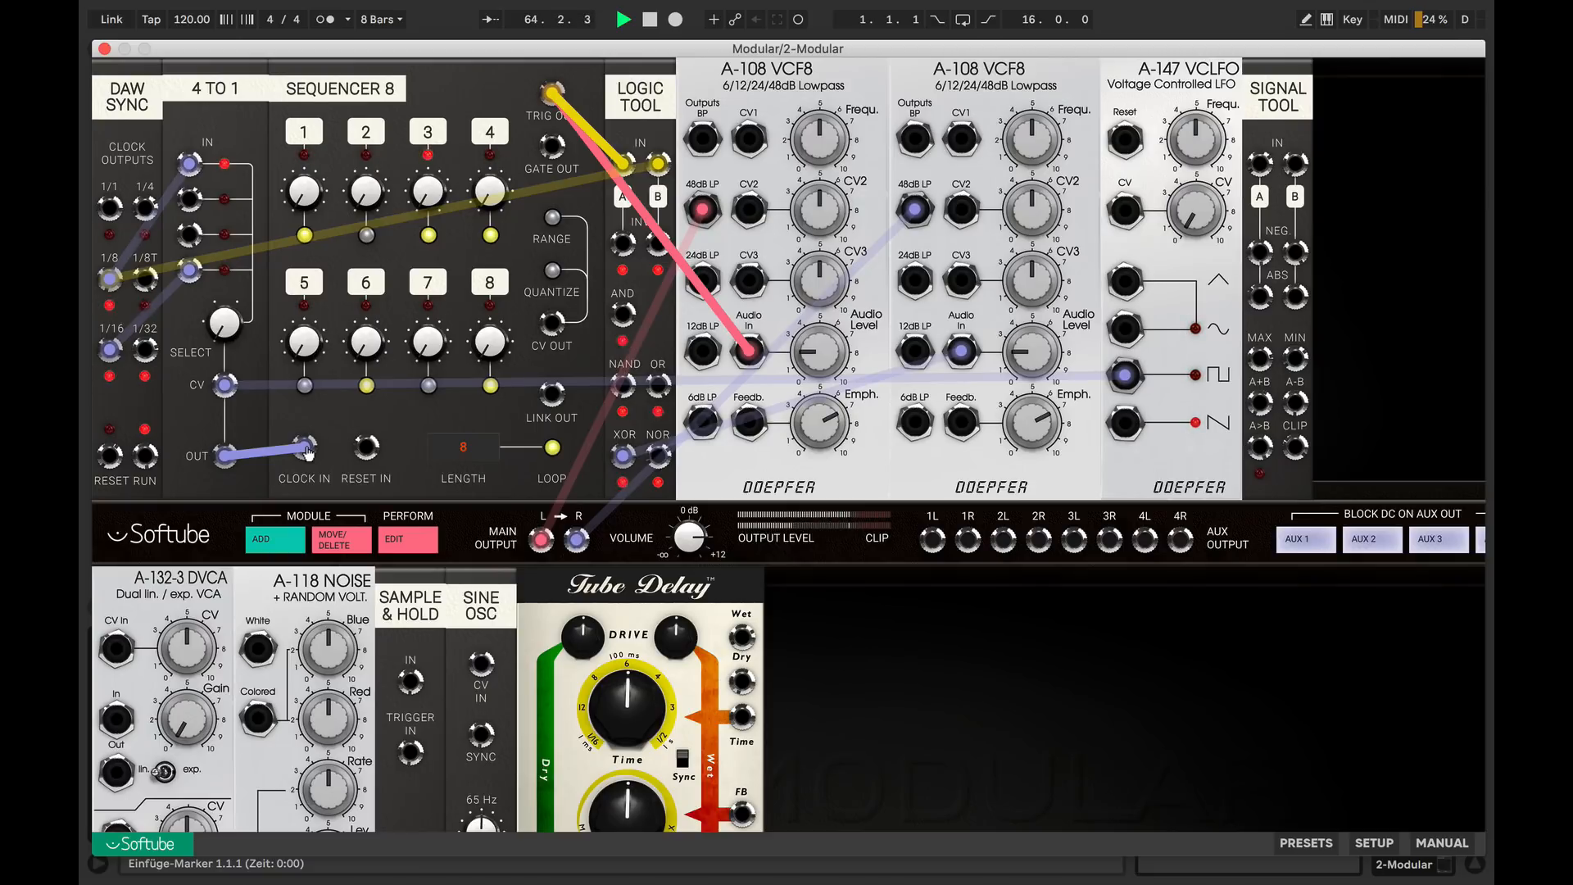
# Raise the CV knobs of sequencer steps 3, 4, 6 and 8 to different levels
pyautogui.moveTo(422, 196); pyautogui.dragTo(424, 162)
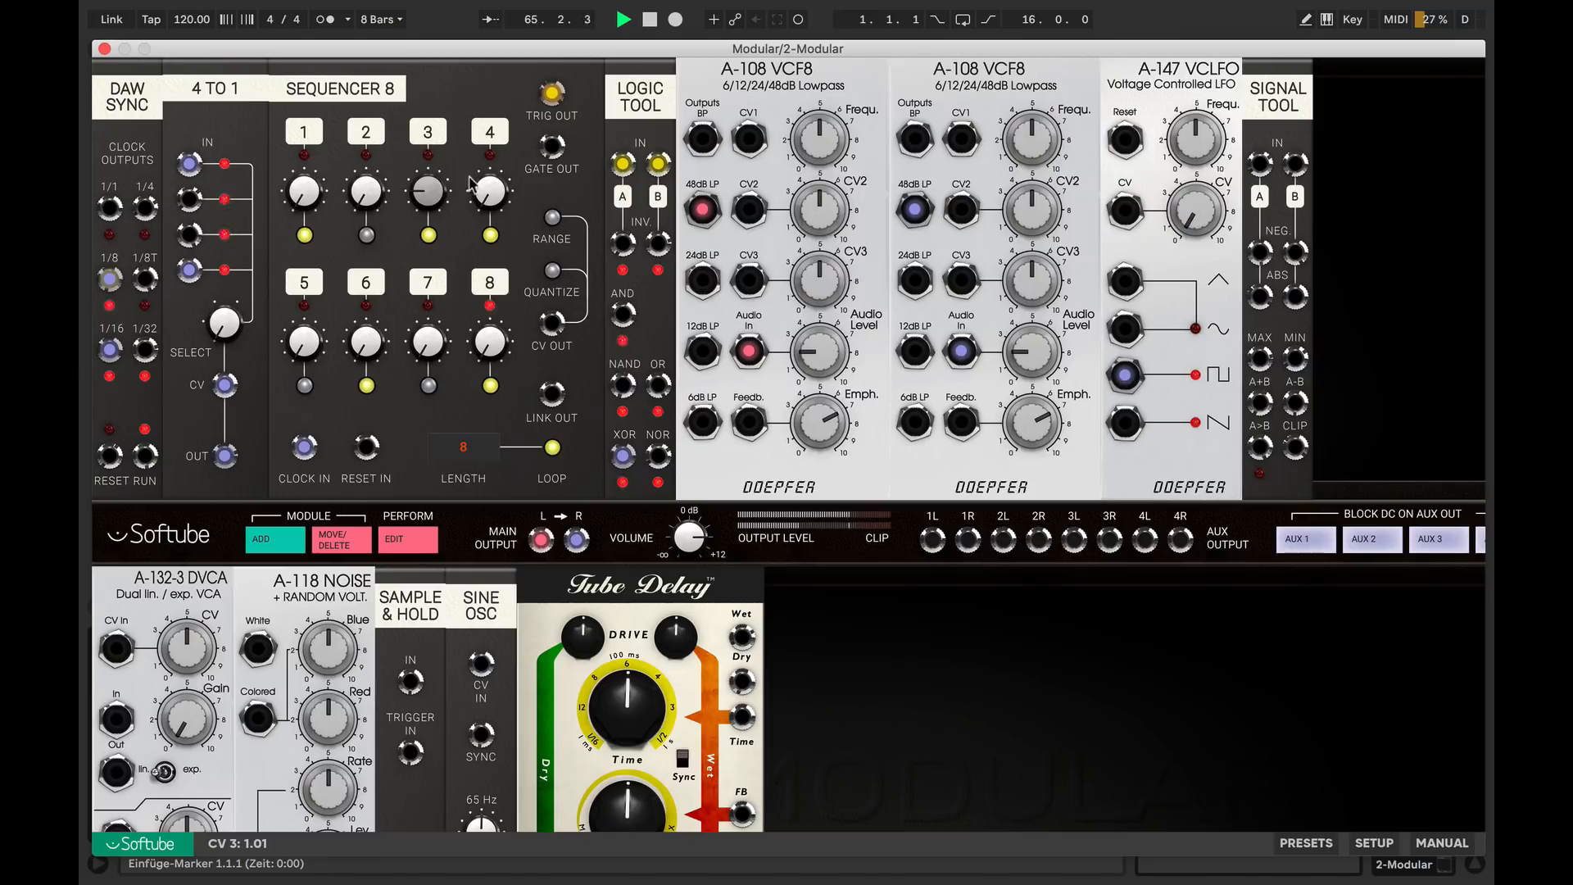
pyautogui.moveTo(363, 332); pyautogui.dragTo(365, 196)
pyautogui.moveTo(484, 337); pyautogui.dragTo(487, 168)
# Patch the sequencer CV to the first VCF8's CV2 and, inverted through Signal Tool A, to the second's CV2 at amount 3.8
pyautogui.moveTo(552, 323); pyautogui.dragTo(1033, 227)
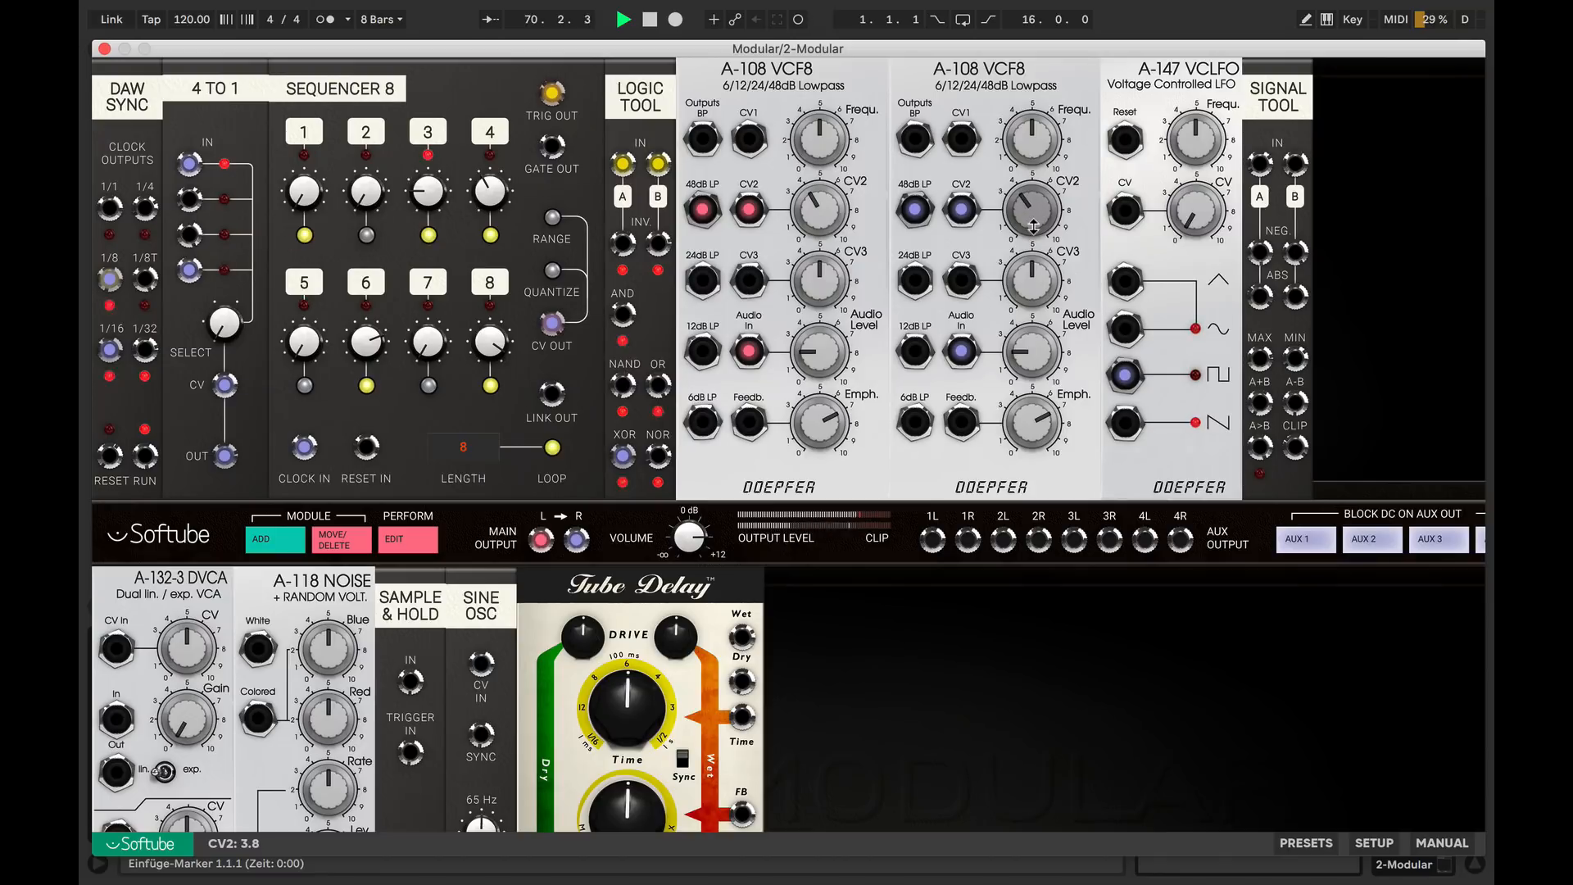
pyautogui.moveTo(551, 326); pyautogui.dragTo(1268, 168)
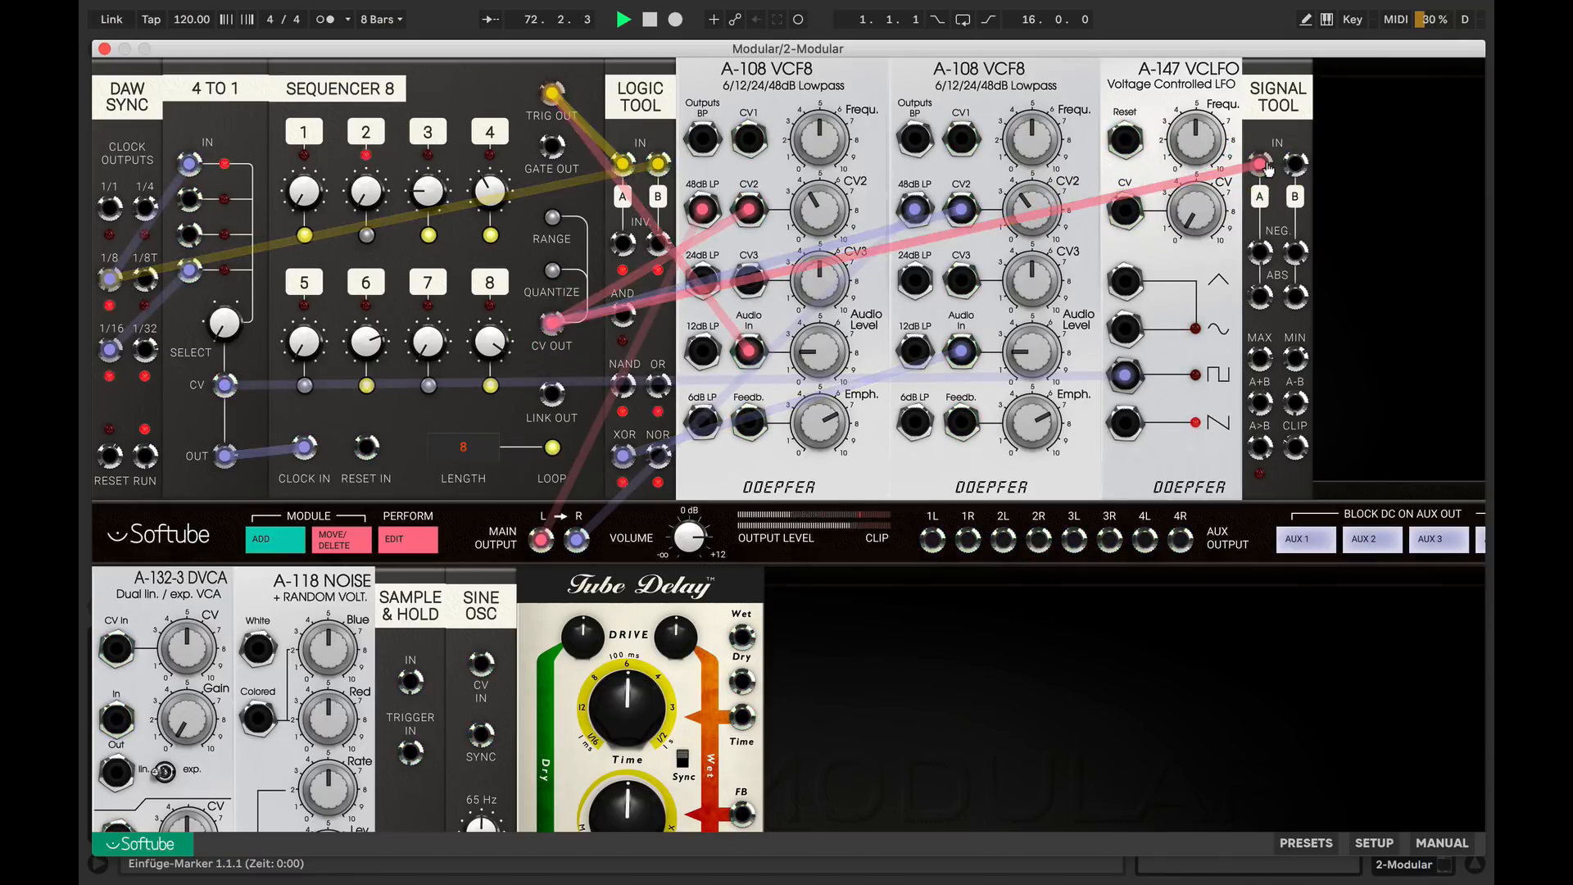
pyautogui.moveTo(1260, 252); pyautogui.dragTo(961, 210)
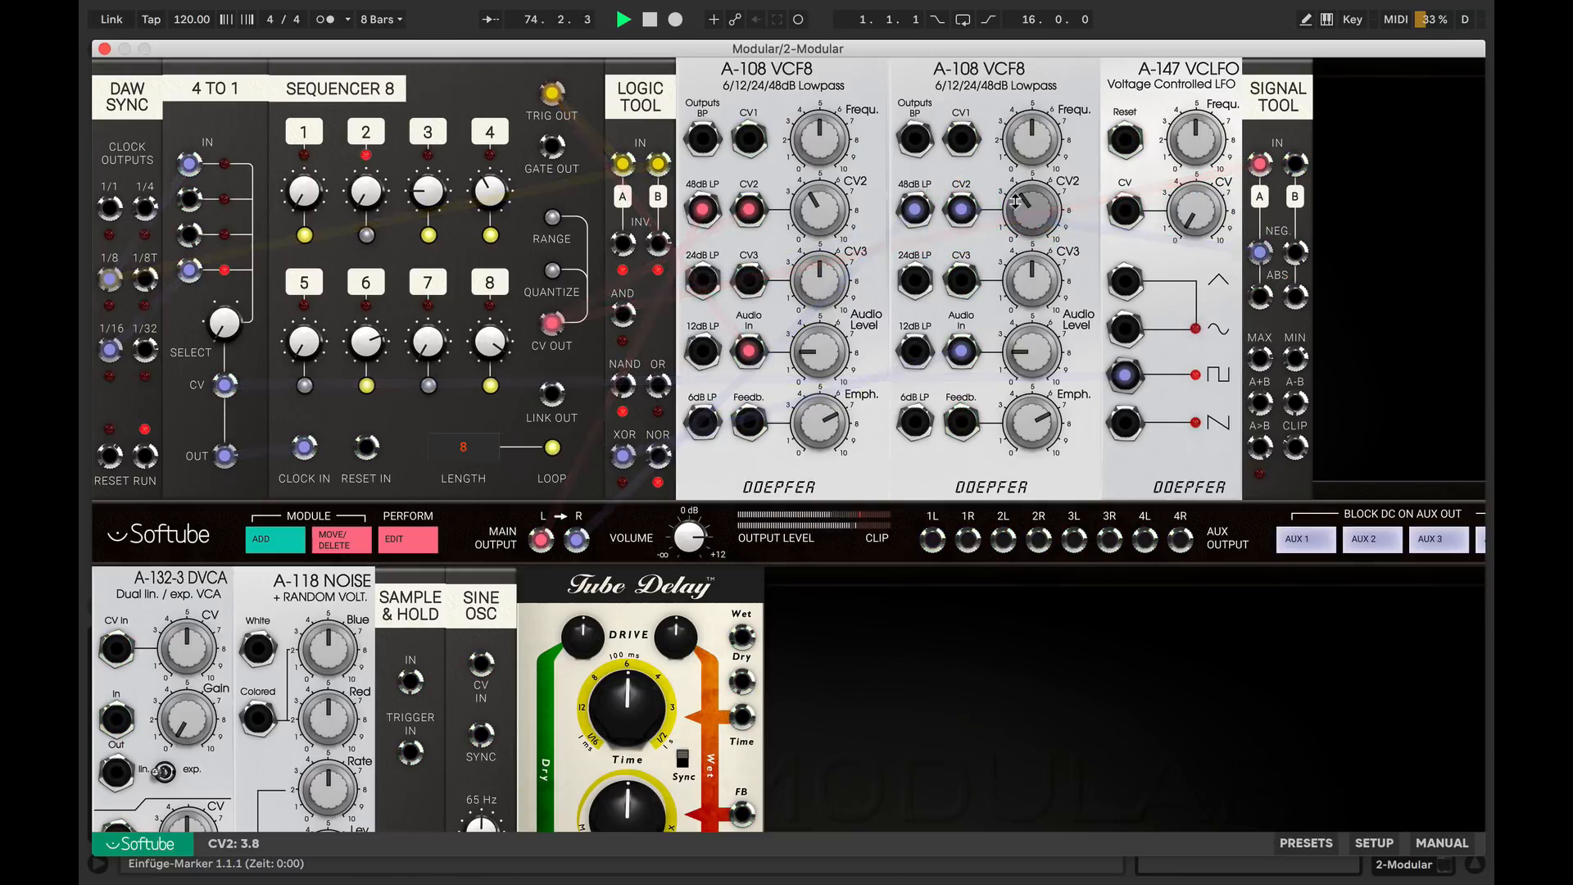
# Set the second VCF8's frequency to 6.3, lower the first VCF8's frequency and set its CV2 amount to 5.1
pyautogui.moveTo(1031, 141); pyautogui.dragTo(1031, 133)
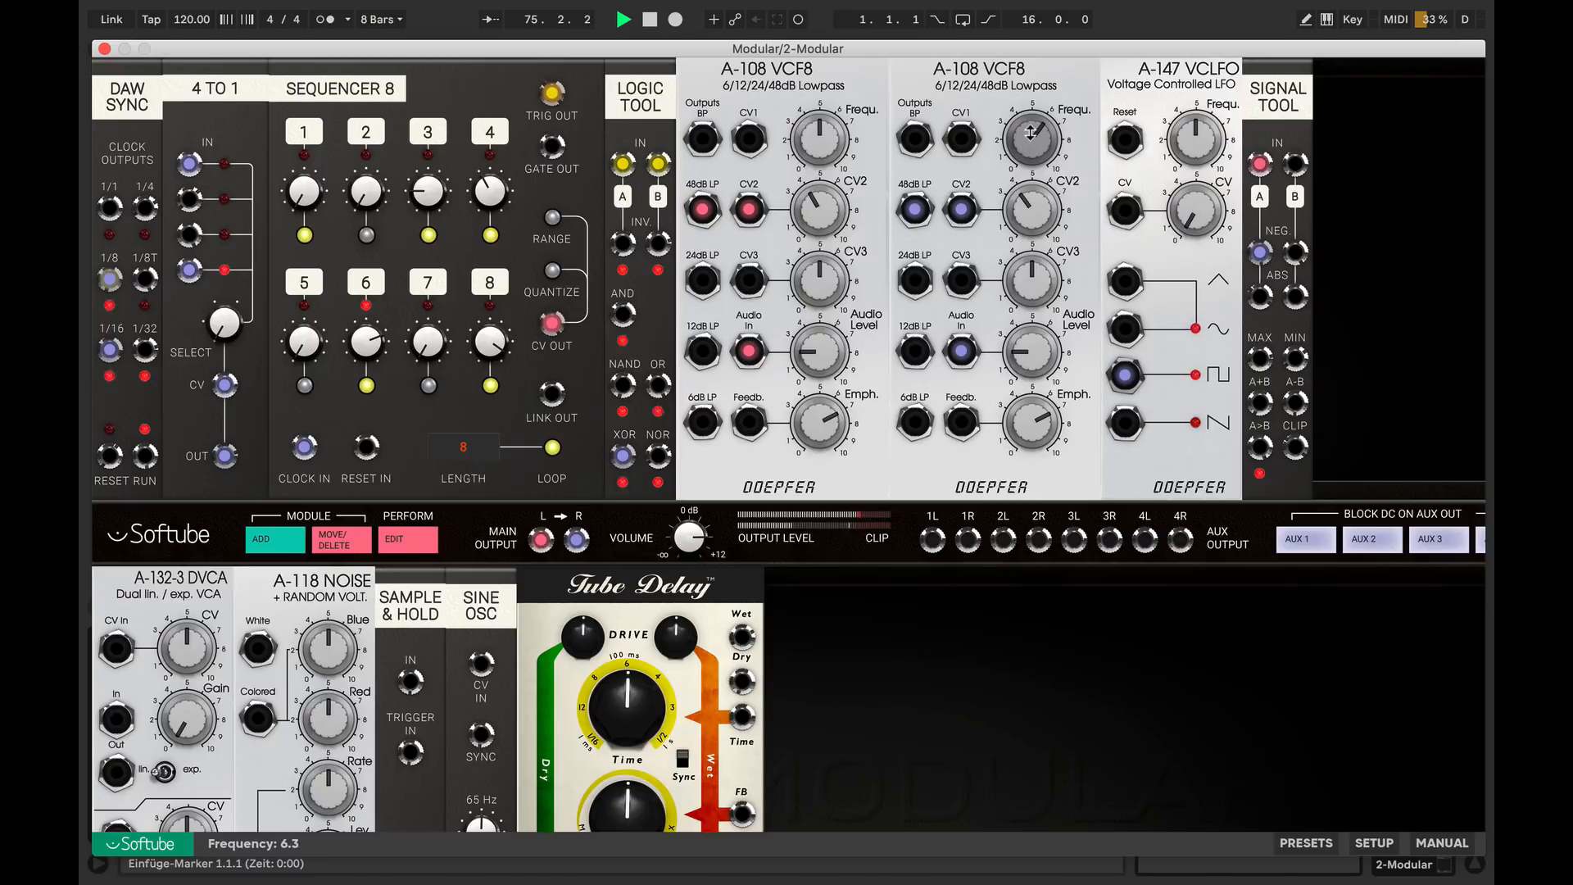
pyautogui.moveTo(820, 137); pyautogui.dragTo(823, 221)
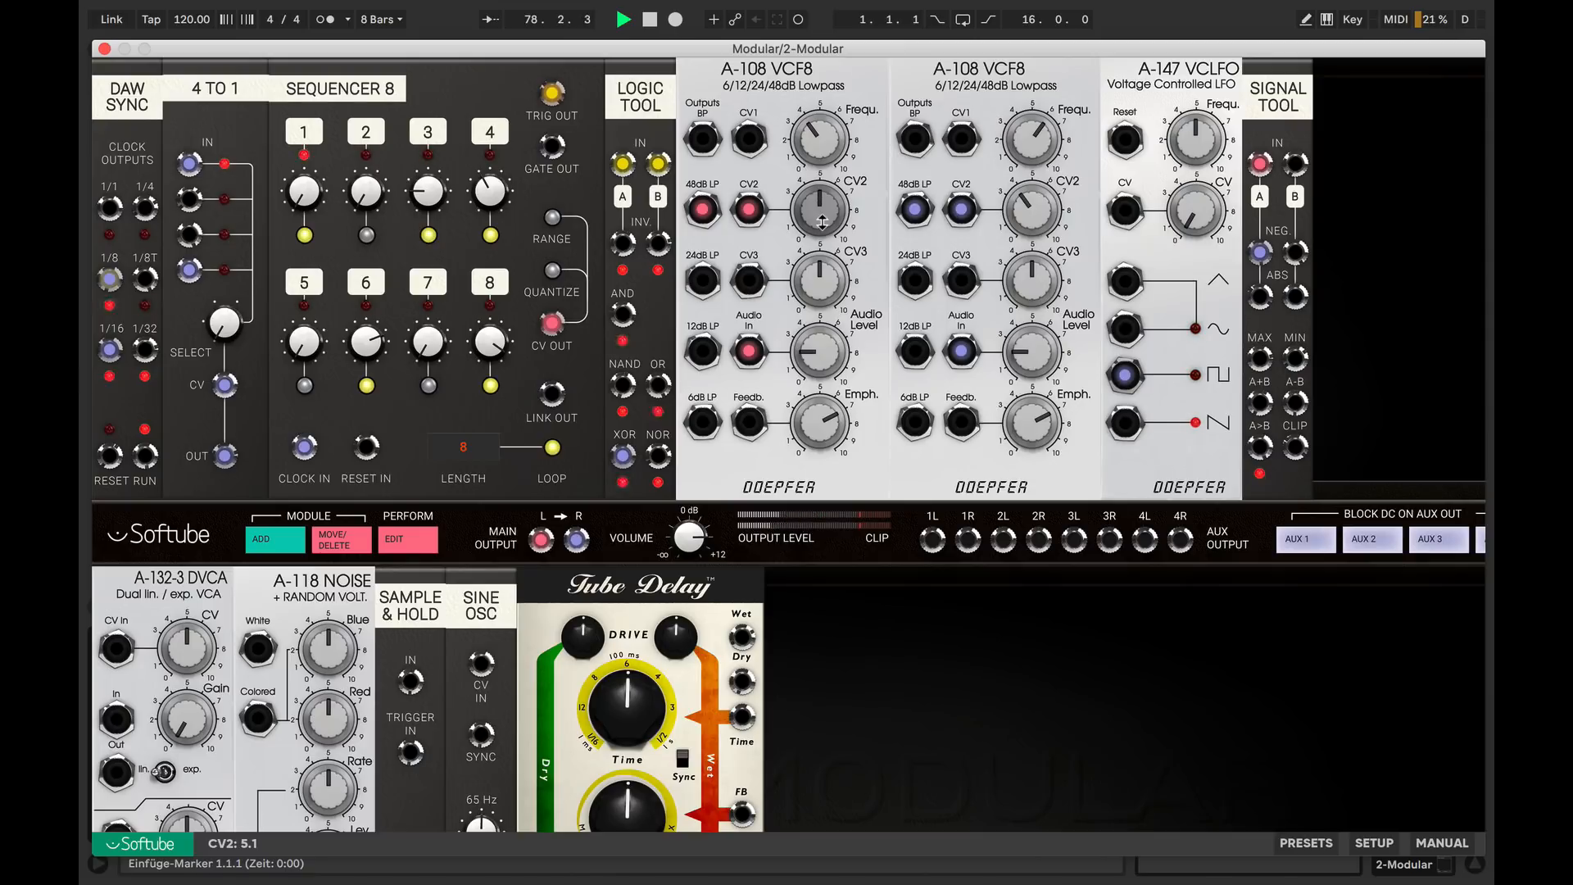
# Route the first VCF8 through the upper A-132-3 VCA to main output L, with the sine oscillator modulating its CV at 10.0
pyautogui.scroll(-5, 822, 221)
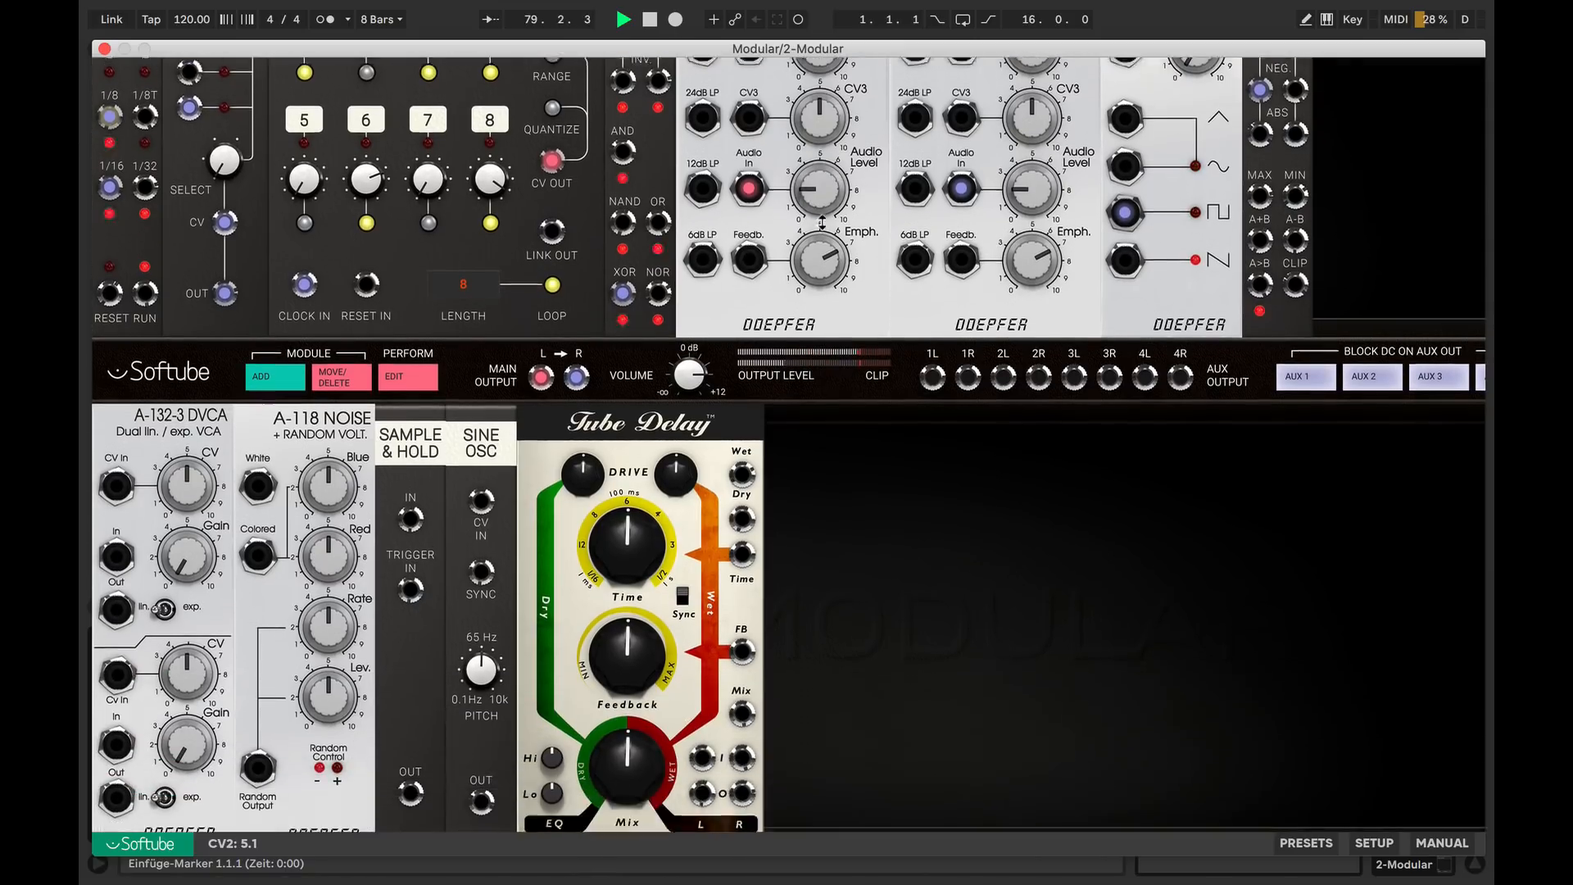
pyautogui.scroll(-4, 822, 222)
pyautogui.moveTo(541, 258); pyautogui.dragTo(117, 437)
pyautogui.moveTo(116, 490); pyautogui.dragTo(541, 258)
pyautogui.moveTo(482, 681); pyautogui.dragTo(200, 253)
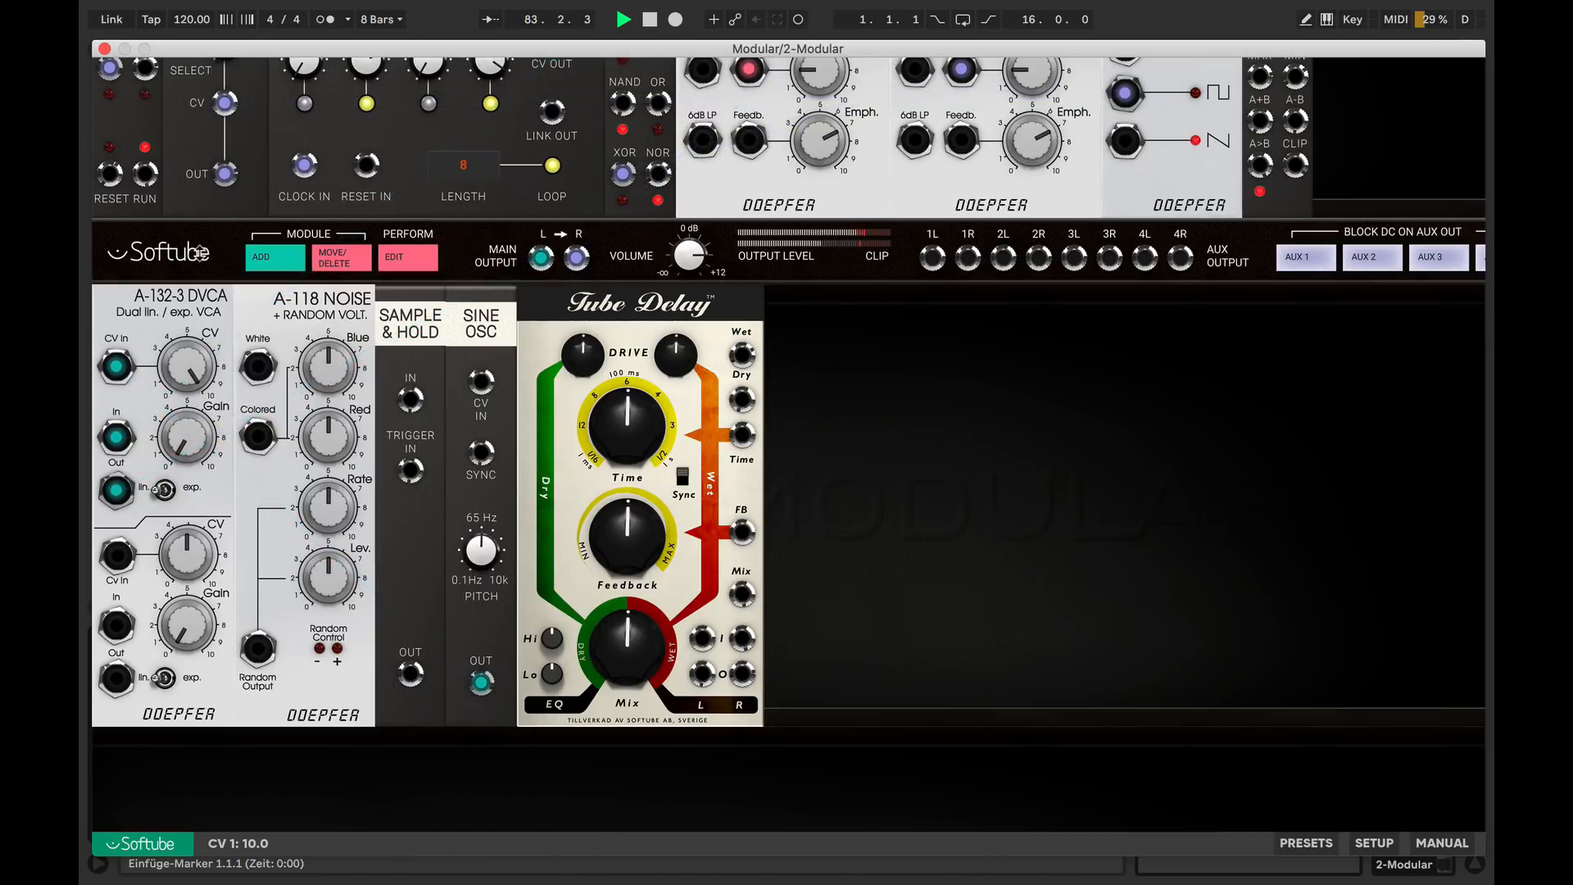
# Route the second VCF8 through the lower VCA to output R with sine modulation at CV 10.0, and set the main volume to +6.6 dB
pyautogui.moveTo(576, 258)
pyautogui.mouseDown()
pyautogui.moveTo(502, 288)
pyautogui.moveTo(86, 647)
pyautogui.moveTo(115, 627)
pyautogui.moveTo(119, 676)
pyautogui.moveTo(492, 312)
pyautogui.moveTo(580, 262)
pyautogui.mouseUp()
pyautogui.moveTo(481, 682); pyautogui.dragTo(189, 508)
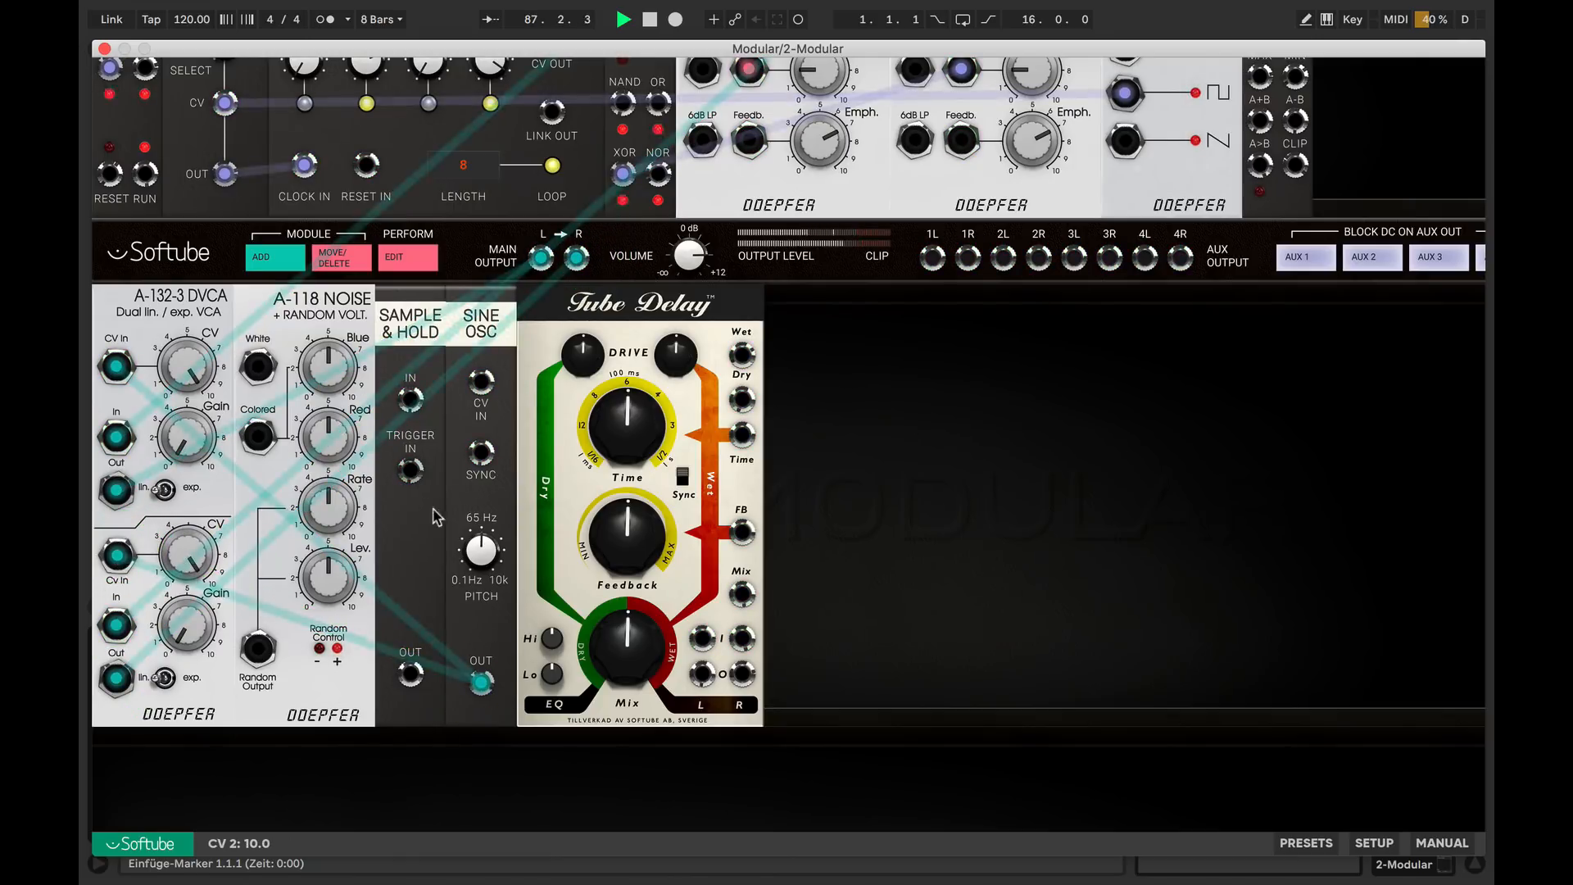
pyautogui.moveTo(481, 545)
pyautogui.mouseDown()
pyautogui.moveTo(483, 565)
pyautogui.moveTo(476, 531)
pyautogui.moveTo(475, 546)
pyautogui.mouseUp()
pyautogui.moveTo(692, 254); pyautogui.dragTo(693, 257)
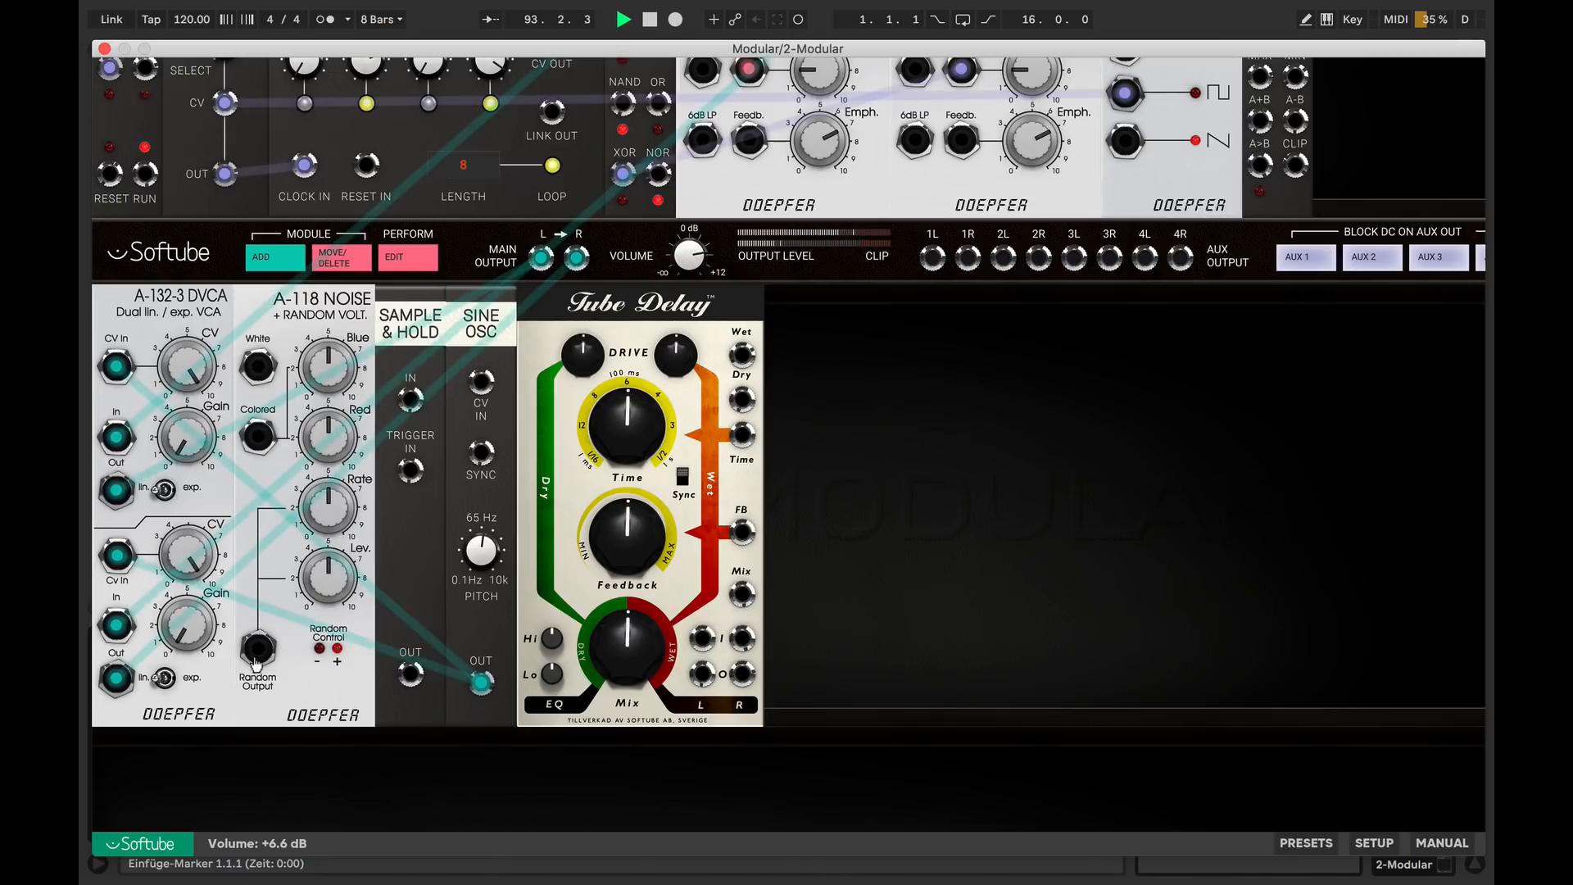
# Sample the A-118 random output with the Sample & Hold, triggered by the 1/16 clock, and patch it into the sine oscillator's CV input
pyautogui.moveTo(256, 653); pyautogui.dragTo(410, 399)
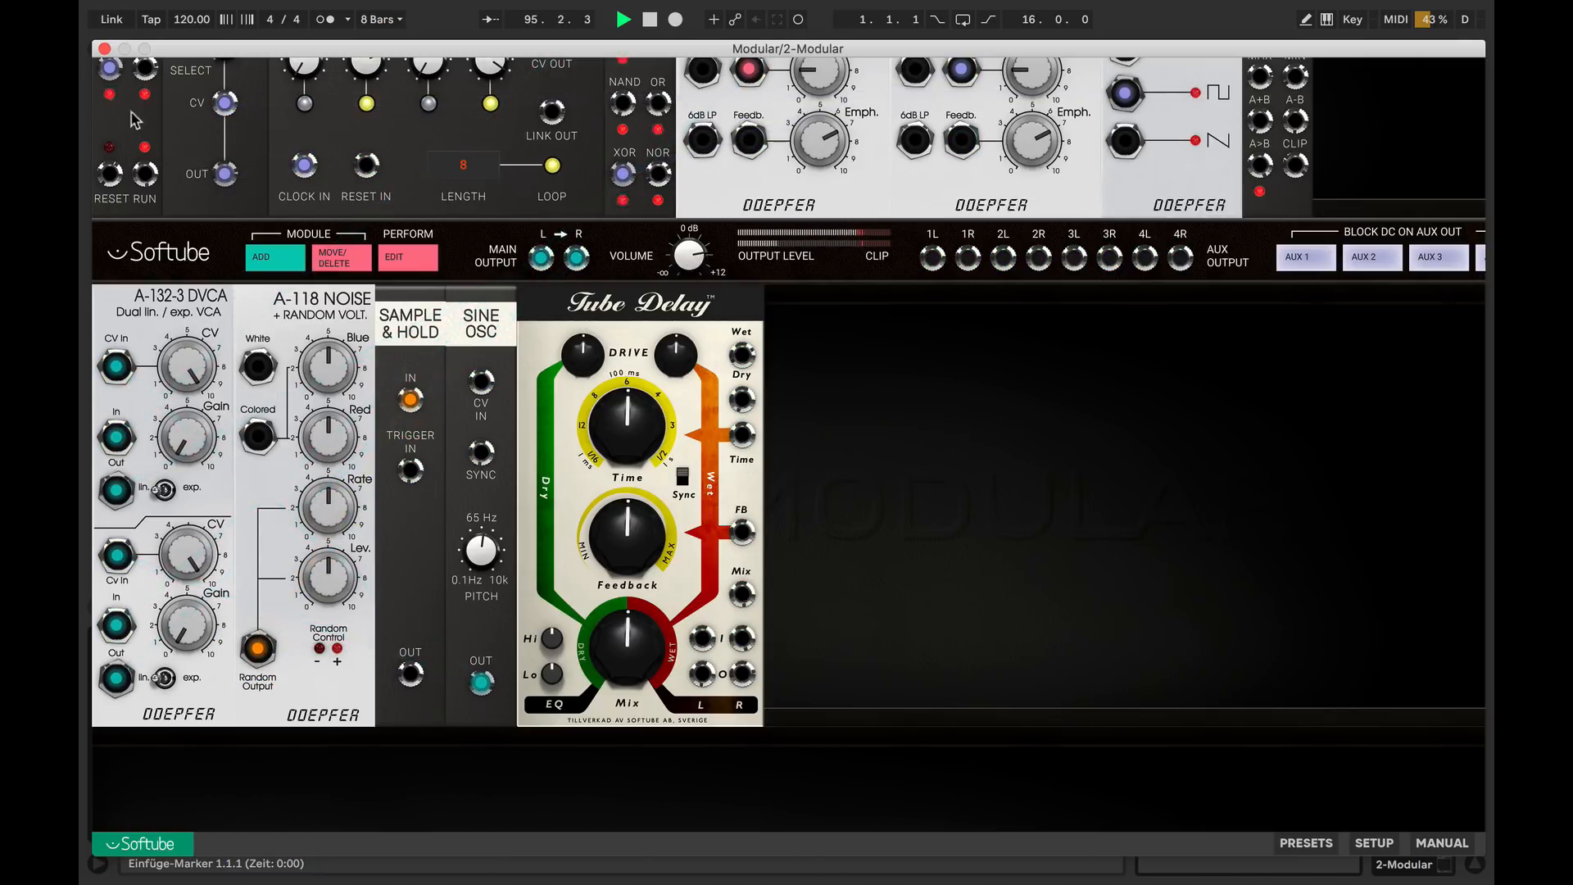
pyautogui.scroll(1, 113, 94)
pyautogui.moveTo(110, 80); pyautogui.dragTo(483, 454)
pyautogui.scroll(-5, 417, 729)
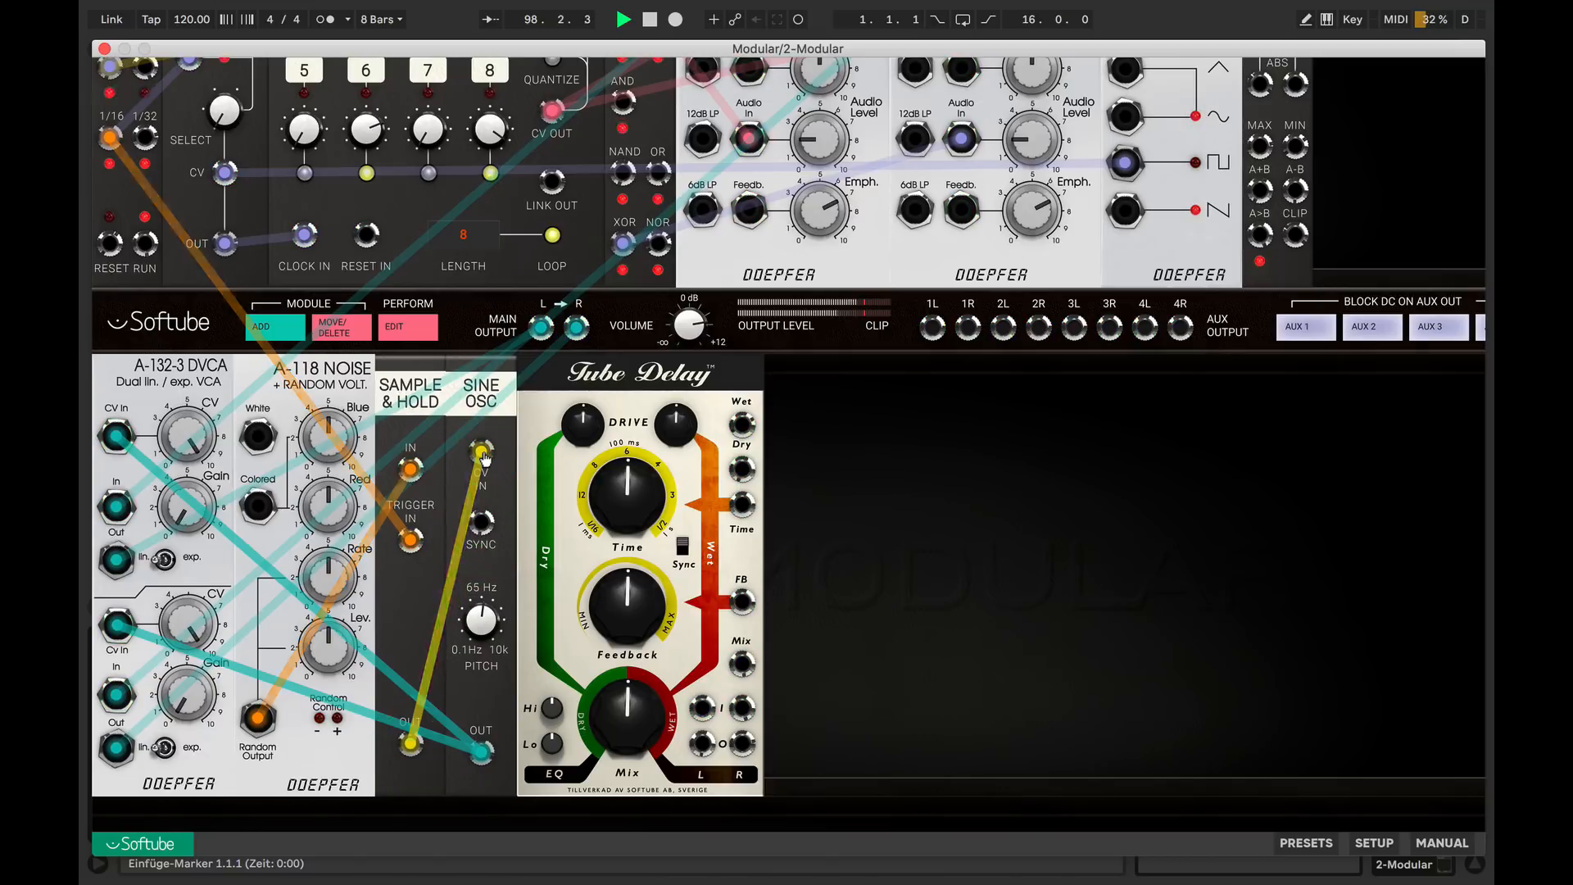
# Adjust the sine oscillator's pitch and set the A-118 random level to 3.4
pyautogui.moveTo(482, 624); pyautogui.dragTo(478, 674)
pyautogui.moveTo(330, 648); pyautogui.dragTo(332, 596)
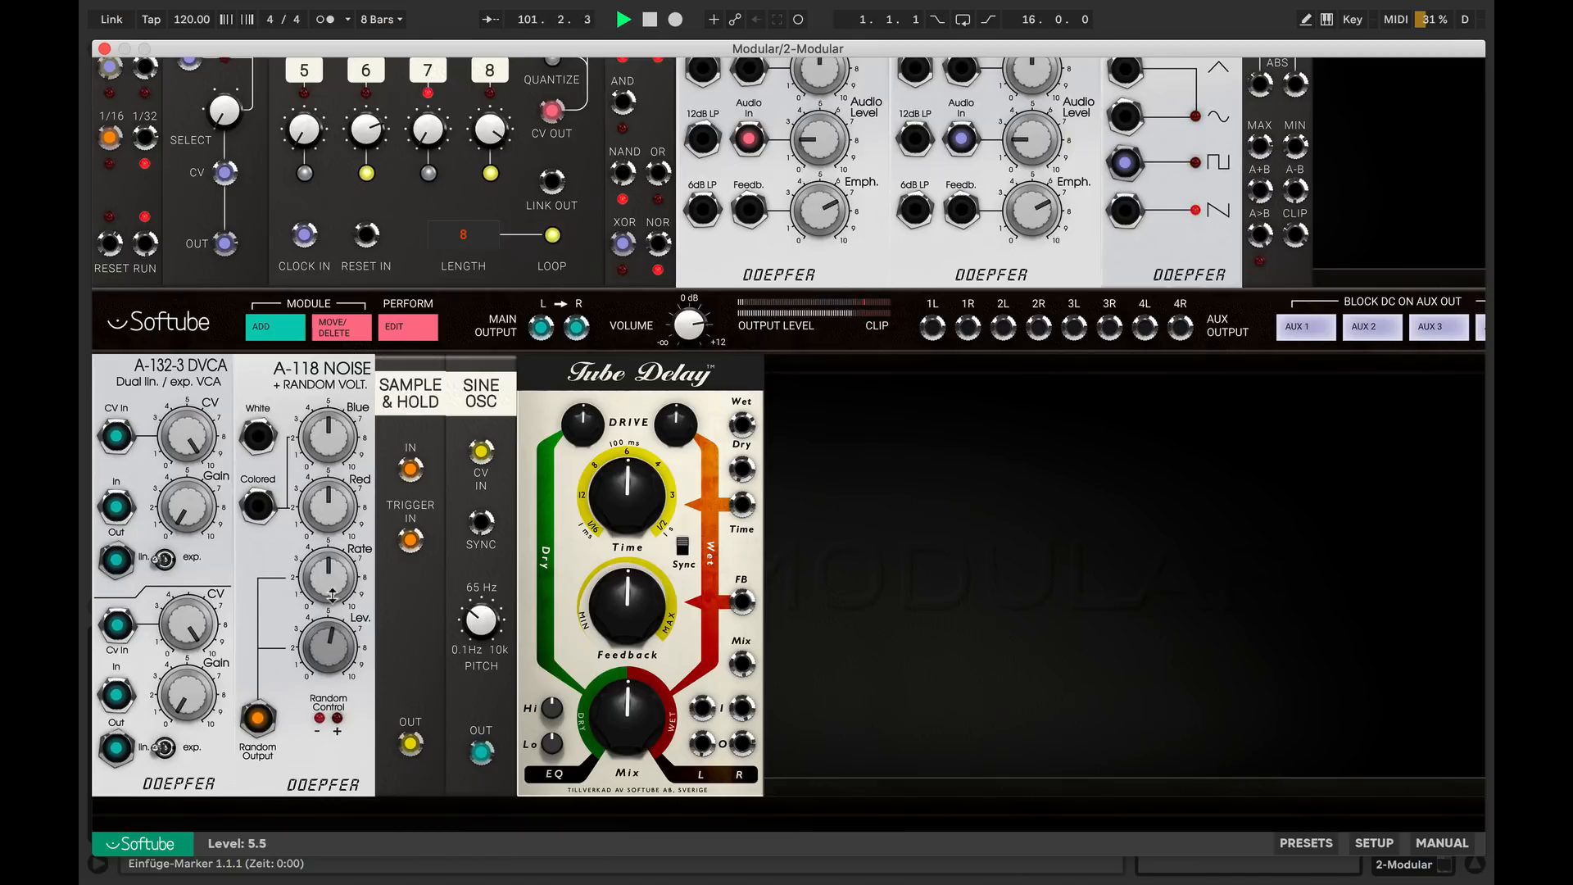
pyautogui.moveTo(480, 623); pyautogui.dragTo(480, 604)
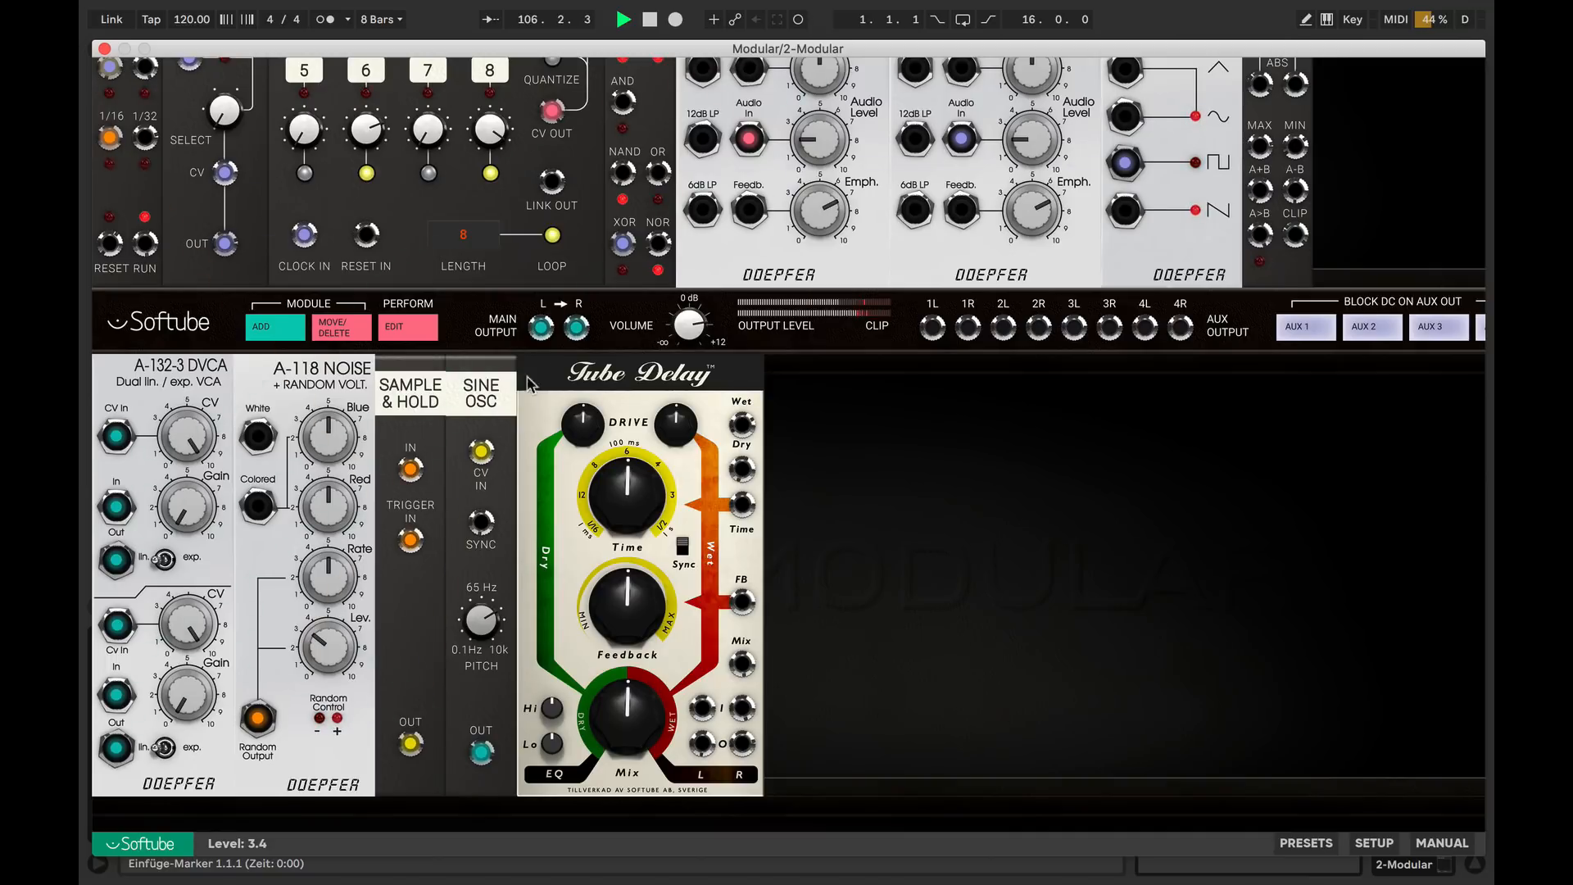
# Insert the Tube Delay between the VCAs and both main outputs, with mix at 0 % and delay drive at 7.01
pyautogui.moveTo(542, 327)
pyautogui.mouseDown()
pyautogui.moveTo(578, 380)
pyautogui.moveTo(701, 754)
pyautogui.moveTo(701, 708)
pyautogui.moveTo(585, 528)
pyautogui.moveTo(541, 327)
pyautogui.mouseUp()
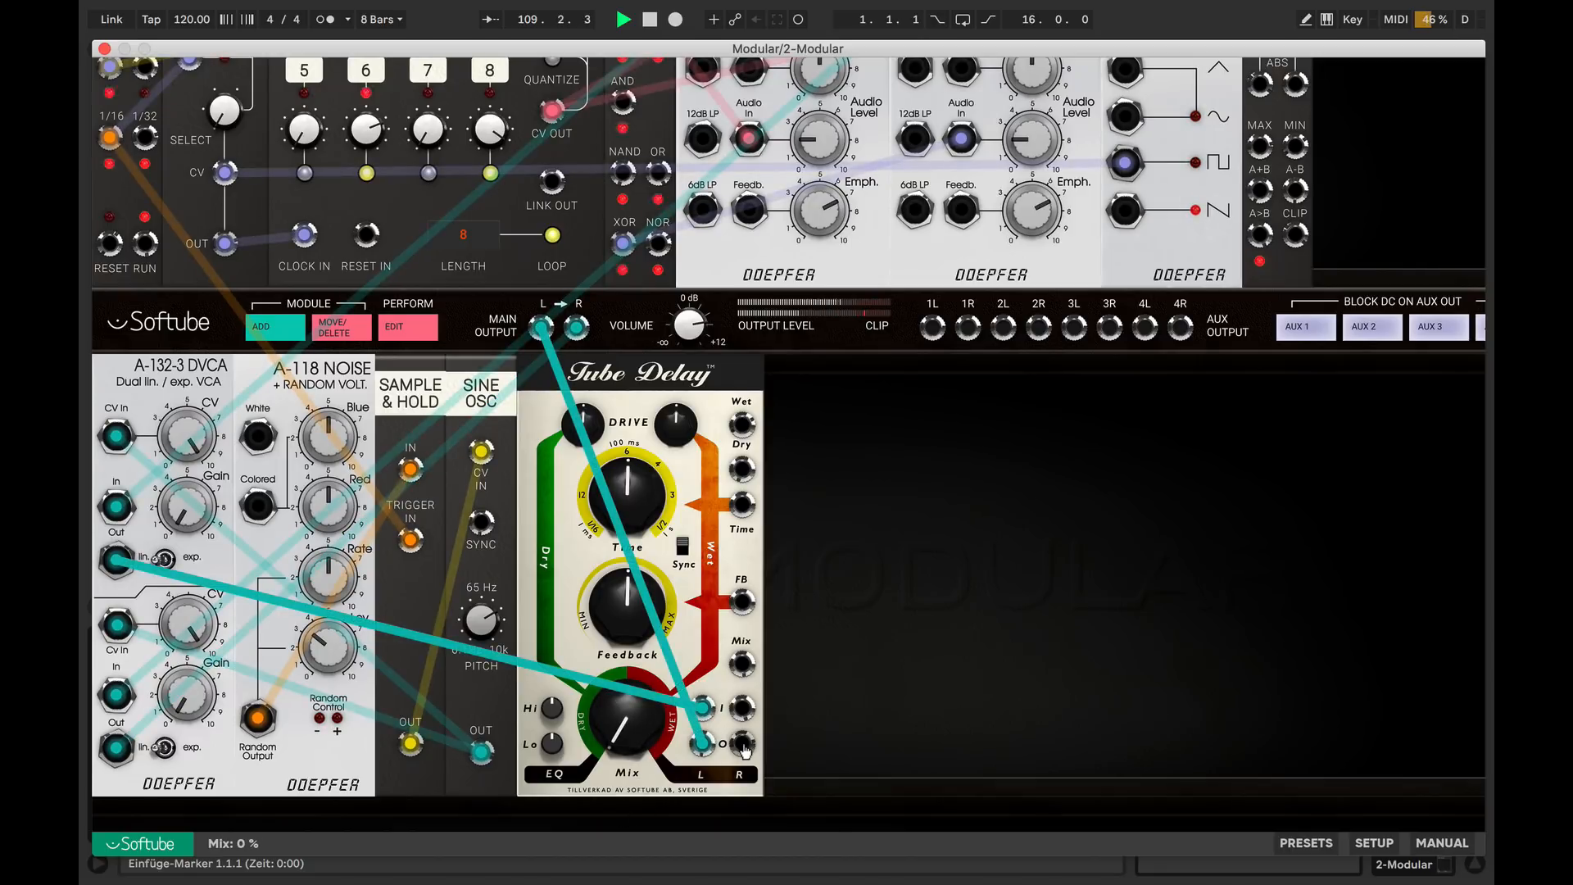
pyautogui.moveTo(577, 328)
pyautogui.mouseDown()
pyautogui.moveTo(743, 713)
pyautogui.moveTo(730, 733)
pyautogui.moveTo(577, 327)
pyautogui.mouseUp()
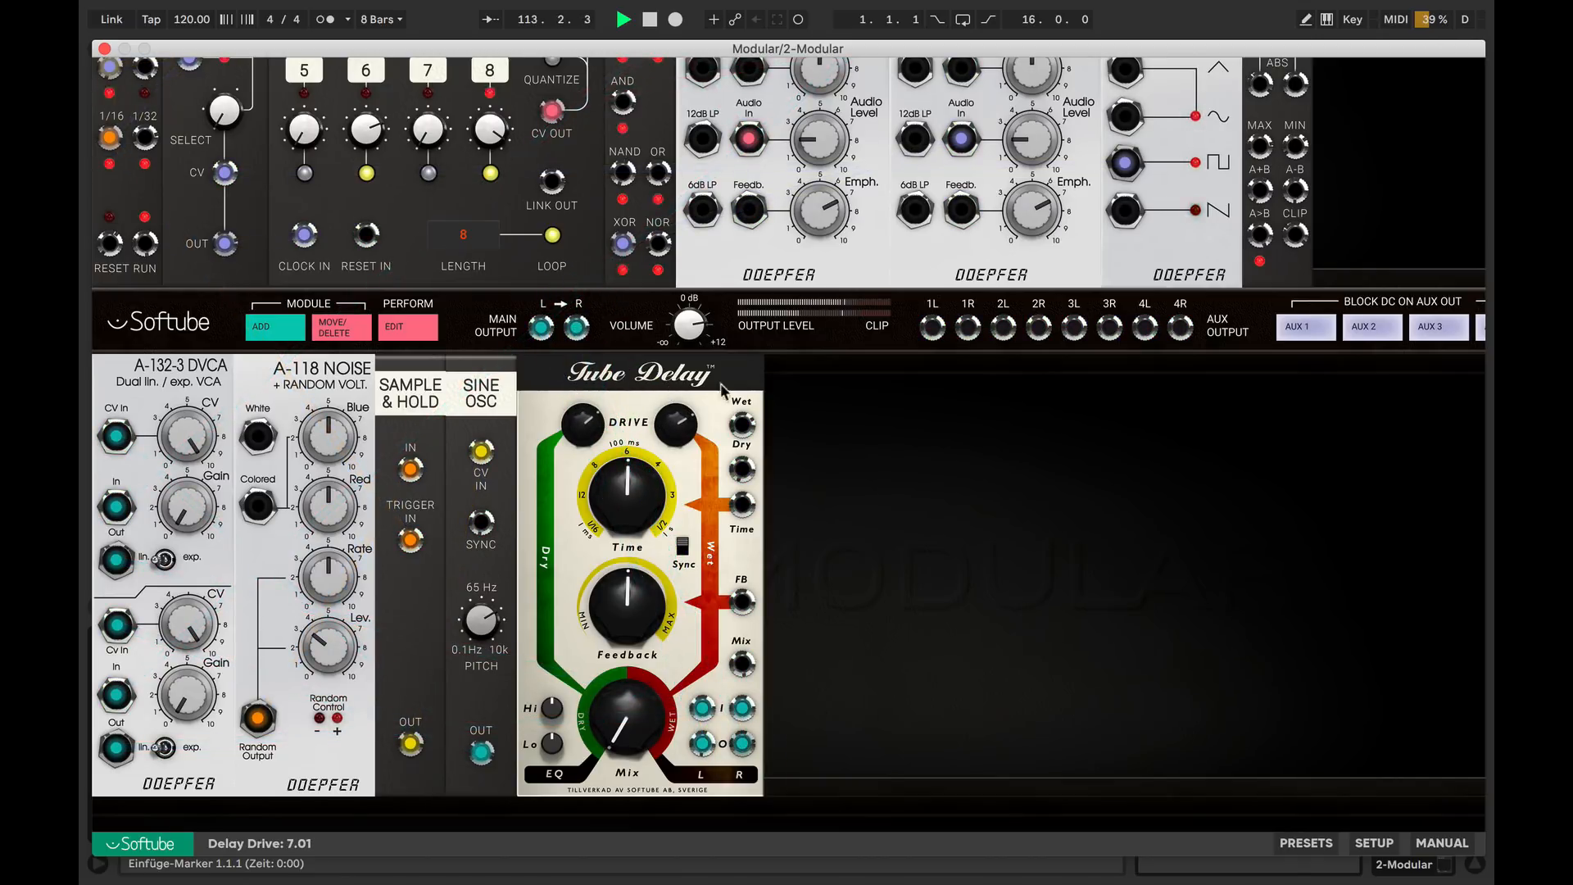
# Patch the LFO sawtooth into the Tube Delay's Mix input, turn the delay time to minimum and raise the feedback
pyautogui.moveTo(1125, 210); pyautogui.dragTo(741, 664)
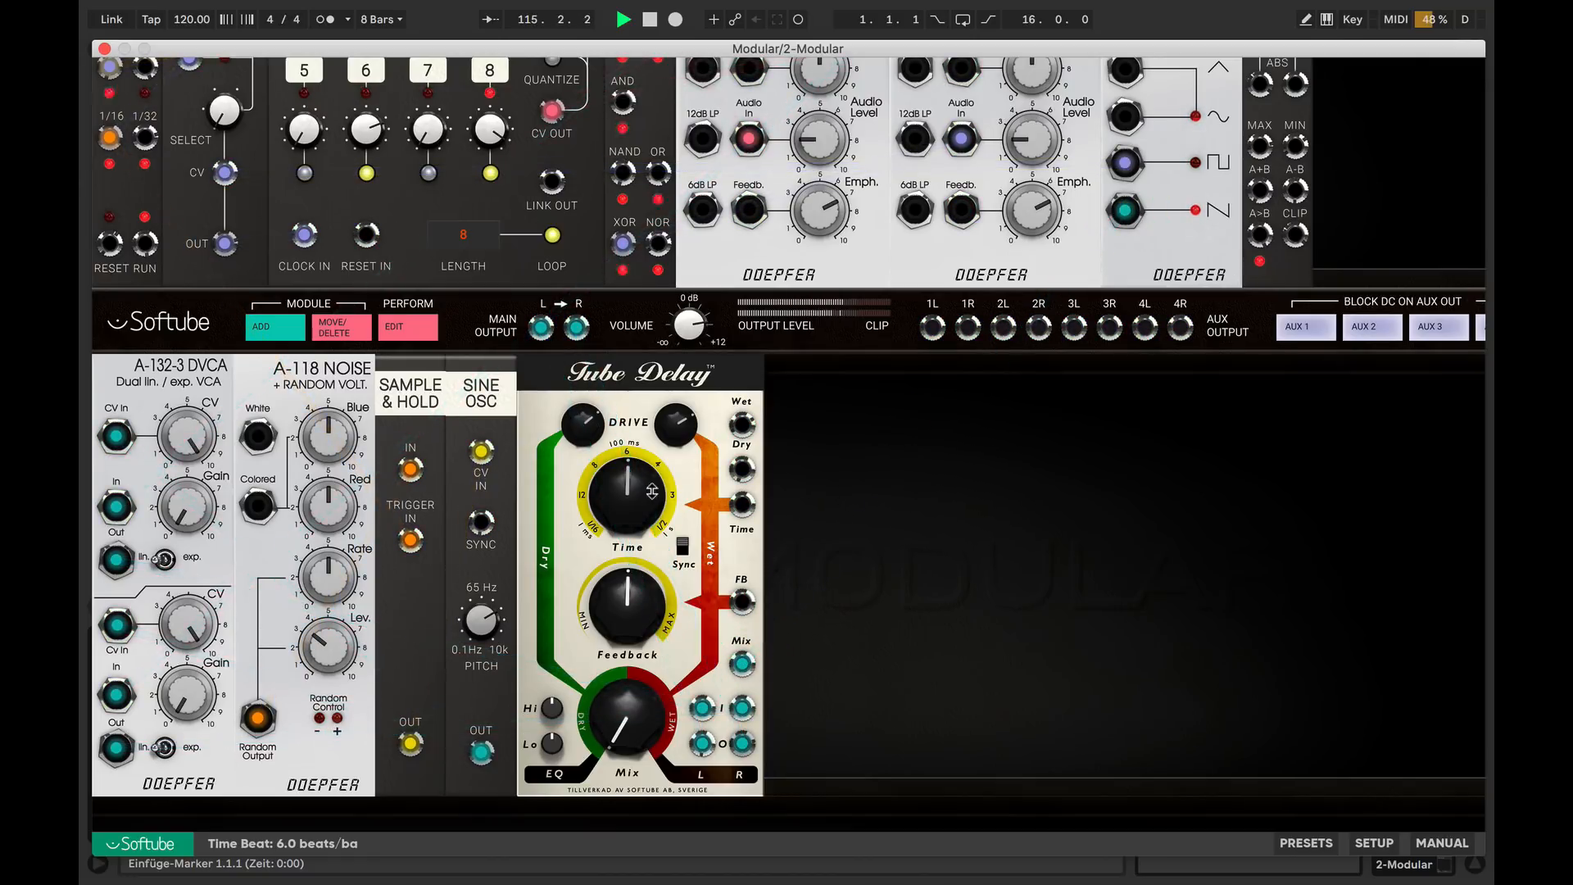
pyautogui.moveTo(627, 625); pyautogui.dragTo(625, 599)
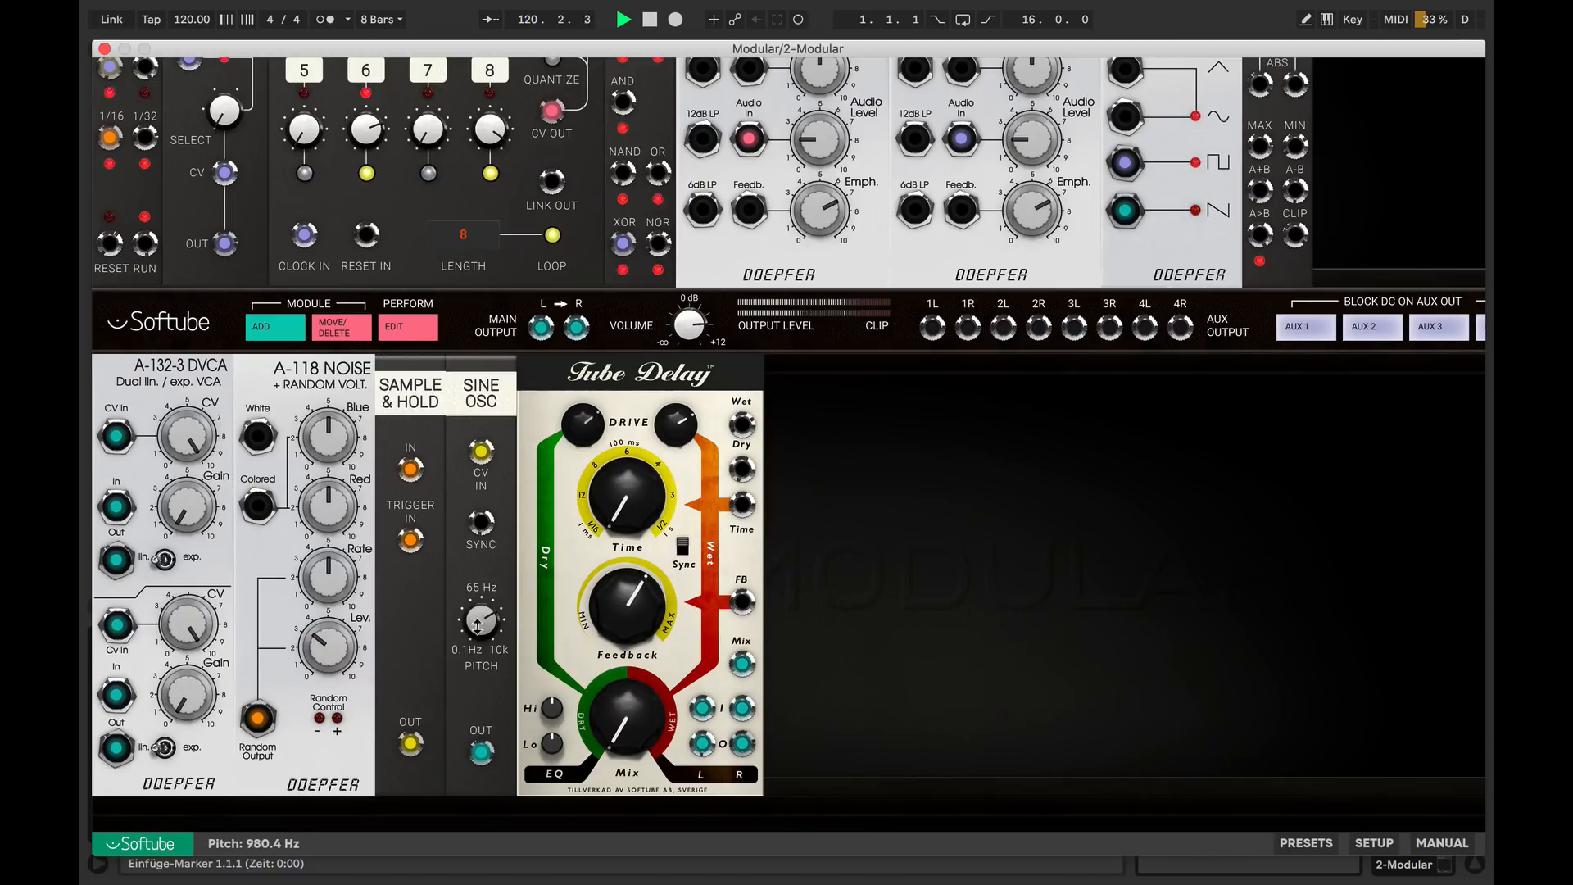
# Set the A-118 random level to 3.0 and the sine oscillator's pitch to 589.7 Hz
pyautogui.moveTo(475, 638); pyautogui.dragTo(469, 606)
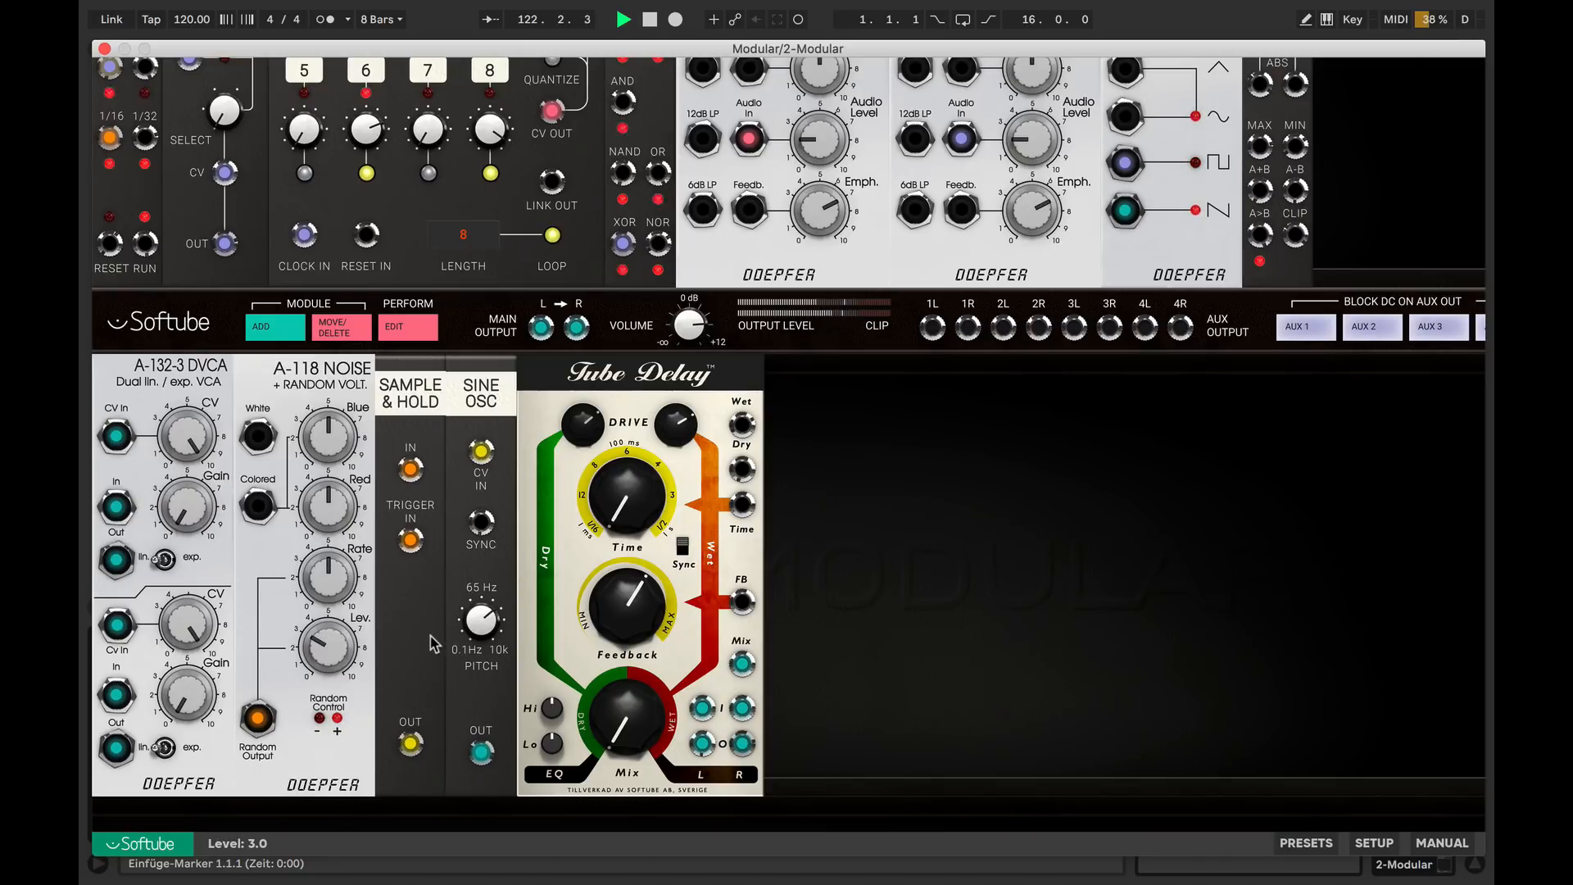
# Retune the frequencies of both VCF8 filters and raise the CV2 amount to 7.6
pyautogui.scroll(5, 518, 583)
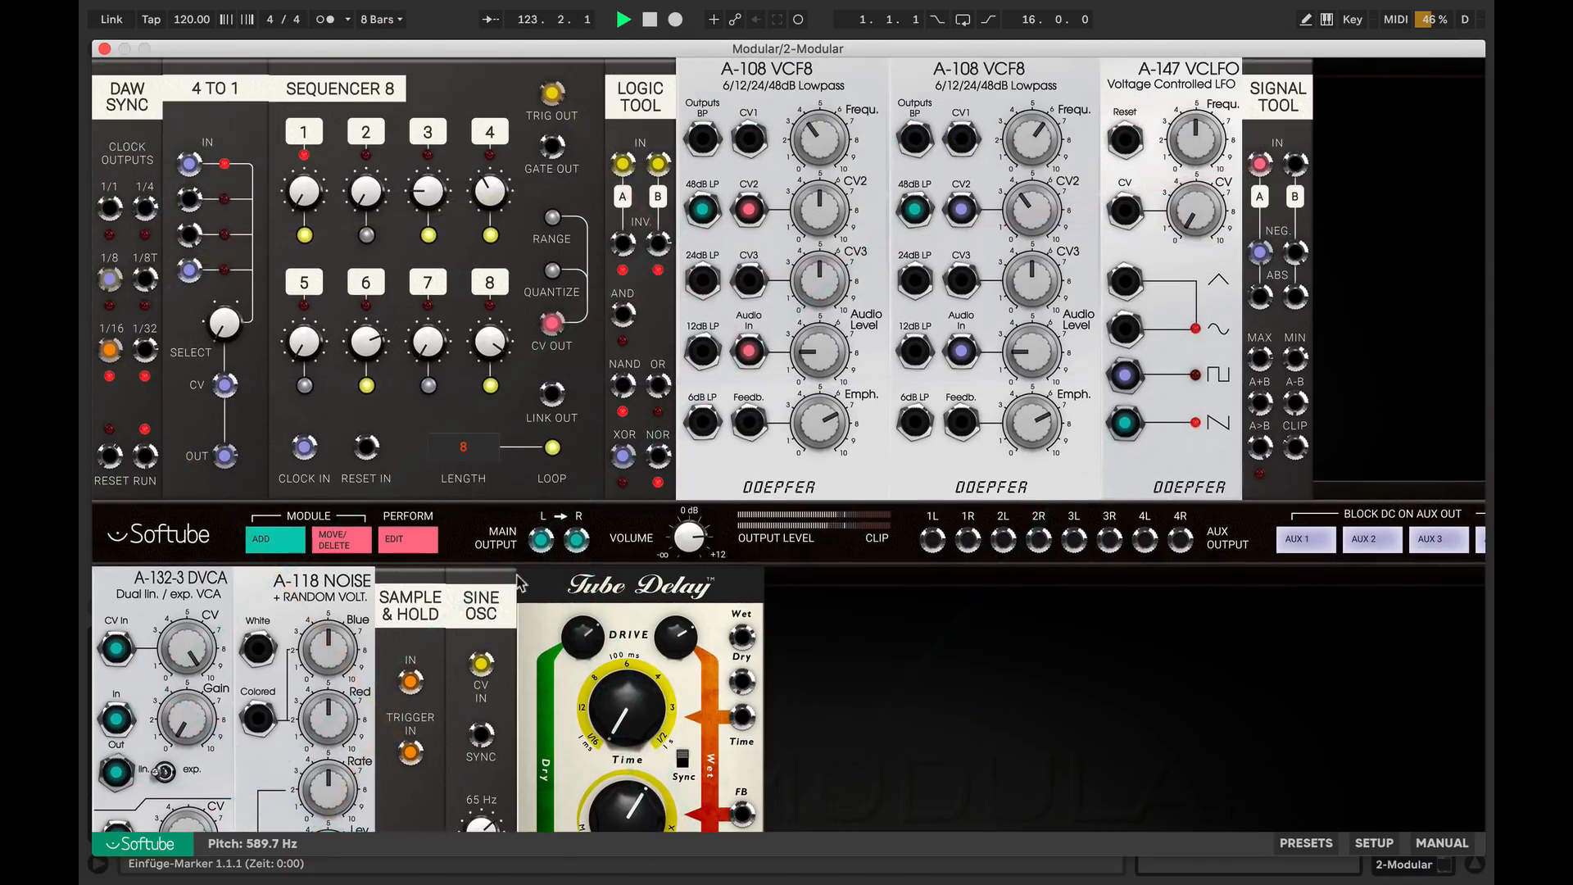
pyautogui.moveTo(825, 139); pyautogui.dragTo(825, 146)
pyautogui.moveTo(820, 207); pyautogui.dragTo(820, 197)
pyautogui.moveTo(1021, 145)
pyautogui.mouseDown()
pyautogui.moveTo(1027, 190)
pyautogui.moveTo(1030, 160)
pyautogui.mouseUp()
pyautogui.scroll(-3, 683, 398)
pyautogui.scroll(-2, 689, 397)
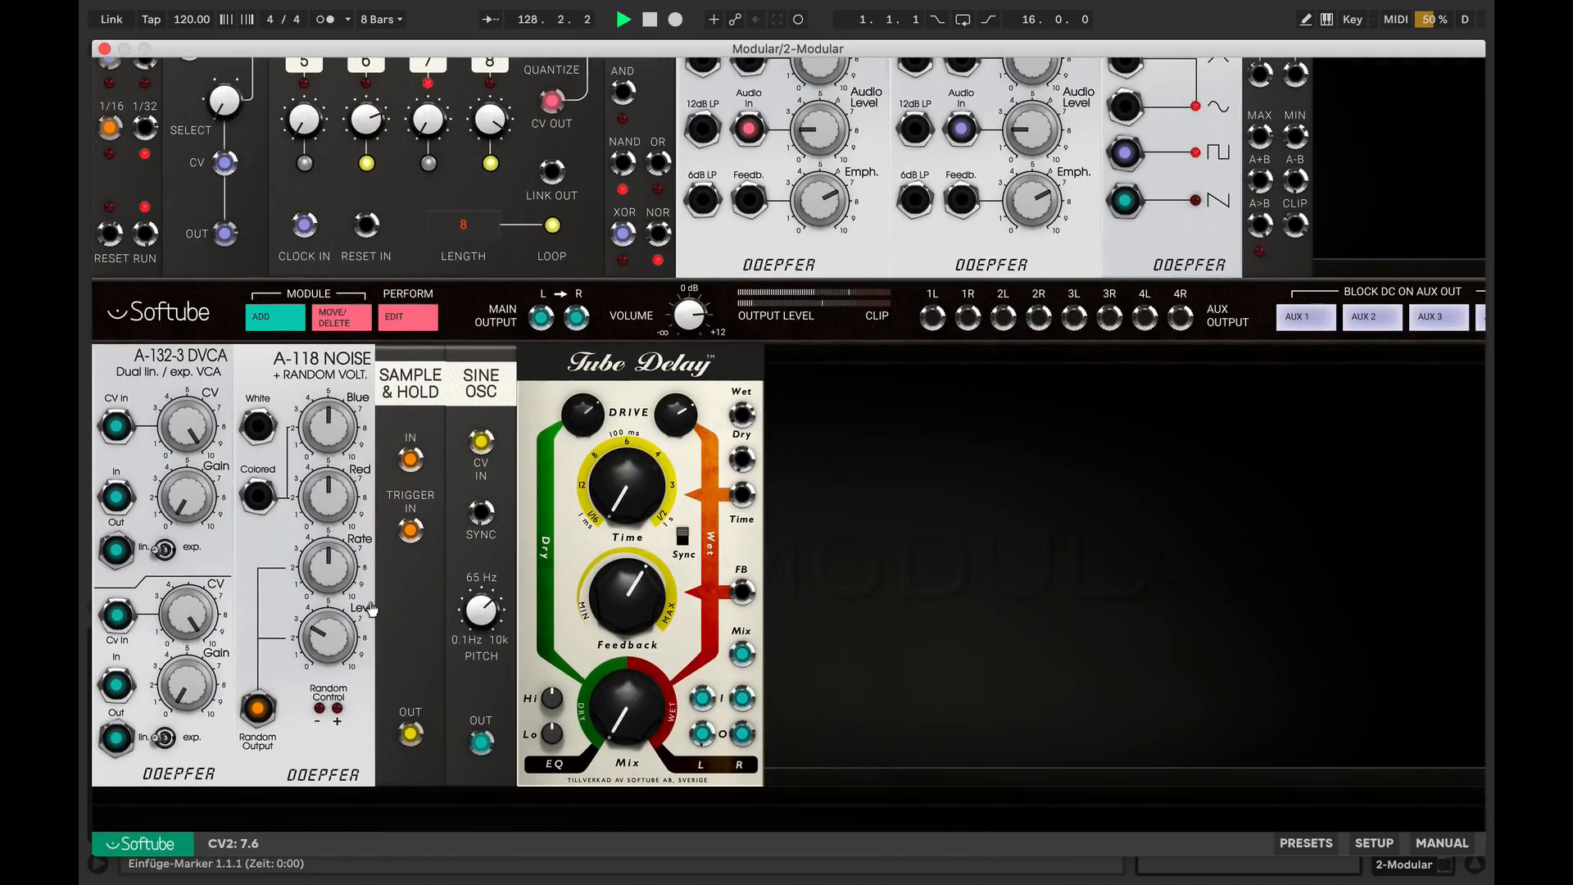